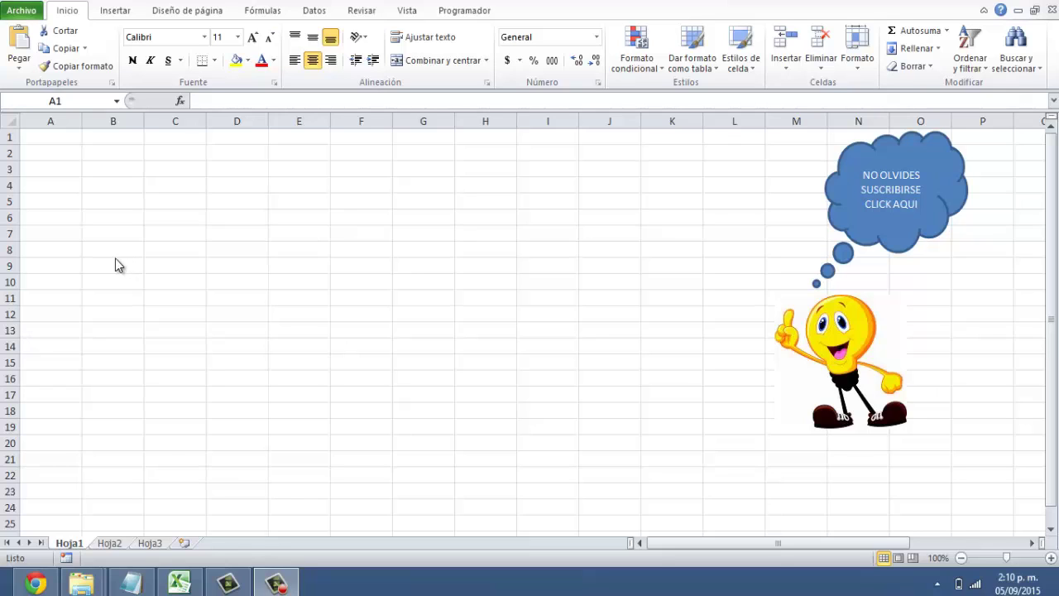
- Enter the numbers 1 through 10 in A1:A10 and select the list
click(75, 139)
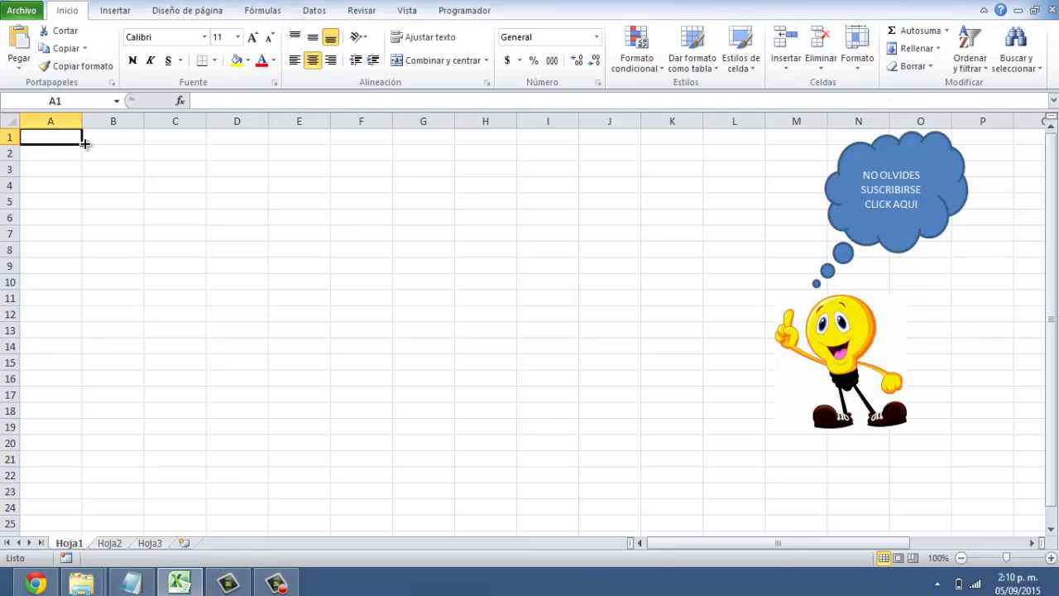
text(1)
key(Return)
text(2)
key(Return)
text(3 )
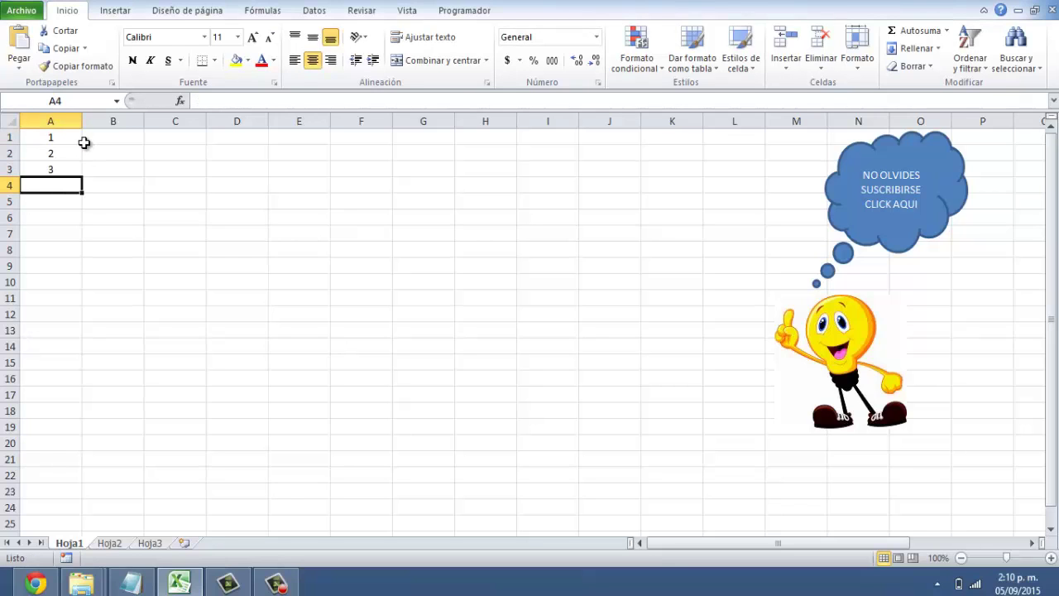
text(4 5 6 7 )
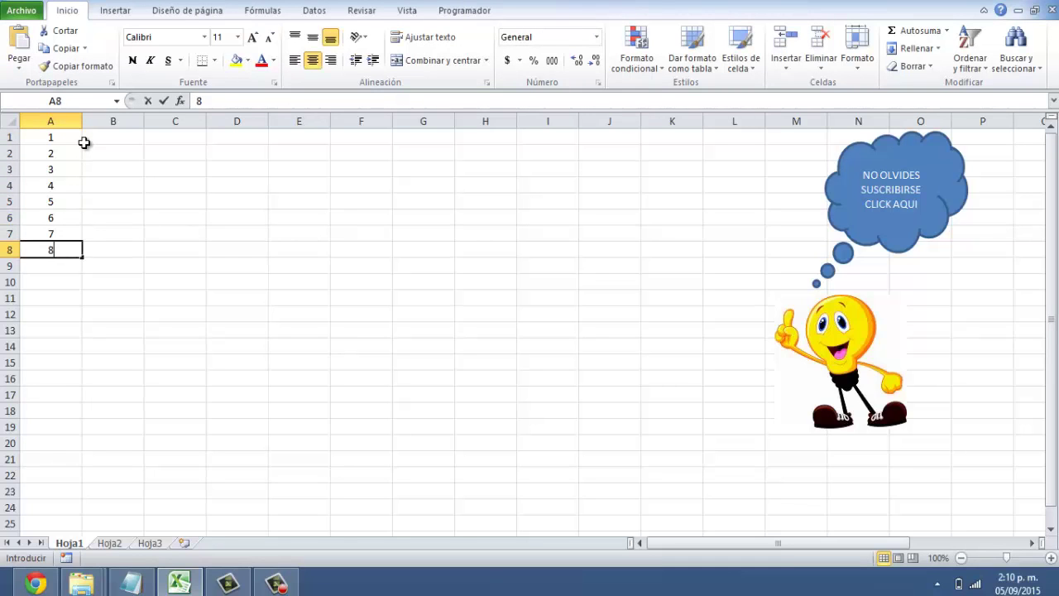
text(8 9 1)
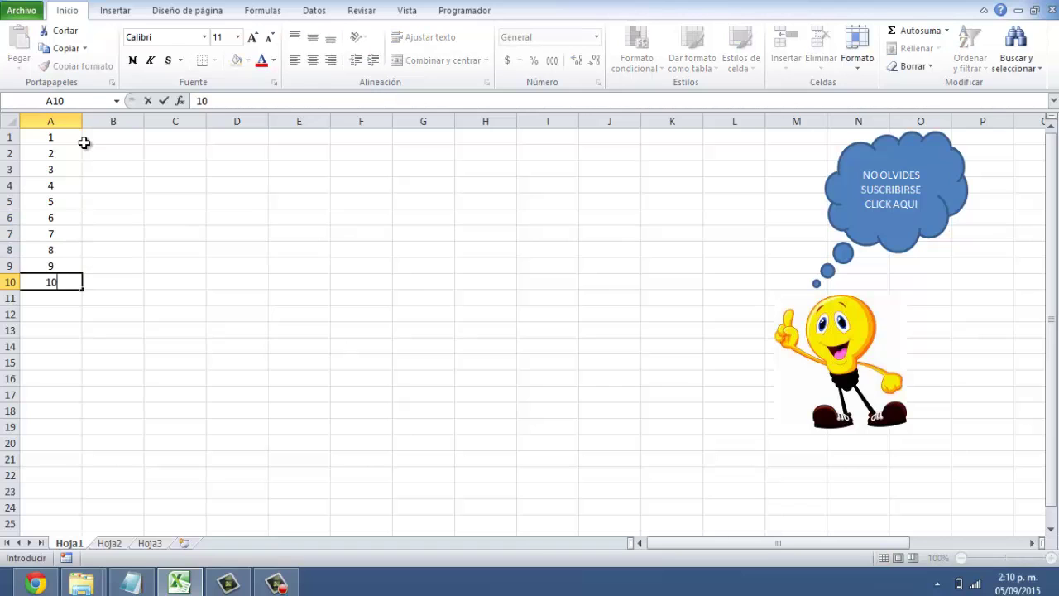
key(Return)
drag(62, 137, 58, 286)
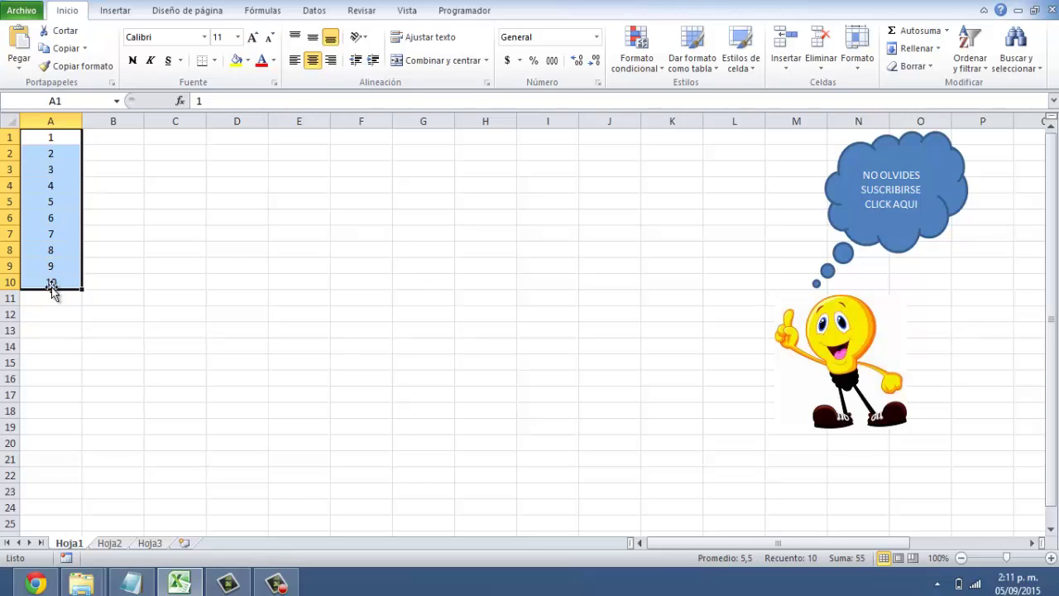
- Seed B1:B2 with 1 and 2 and extend the series down to B10
click(110, 136)
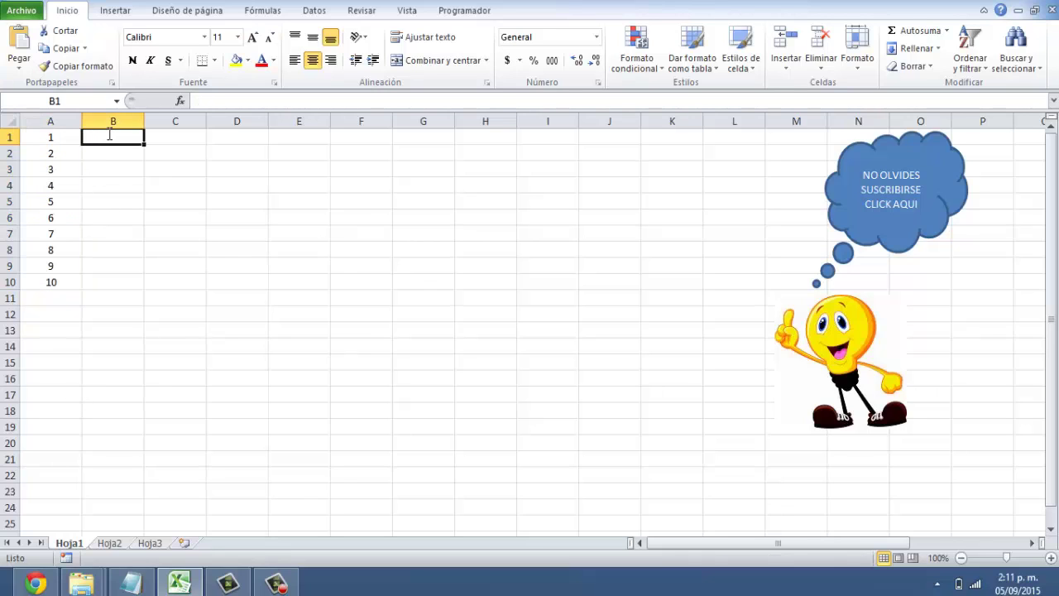
text(1)
key(Return)
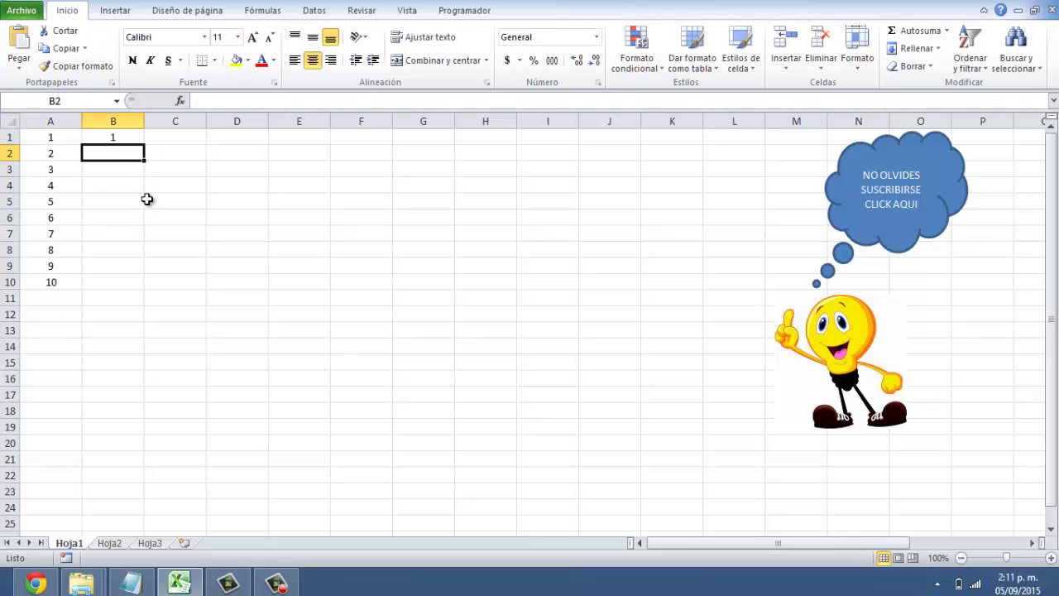
text(2)
click(142, 182)
mouse_move(124, 137)
mouse_down()
mouse_move(135, 155)
mouse_move(137, 286)
mouse_up()
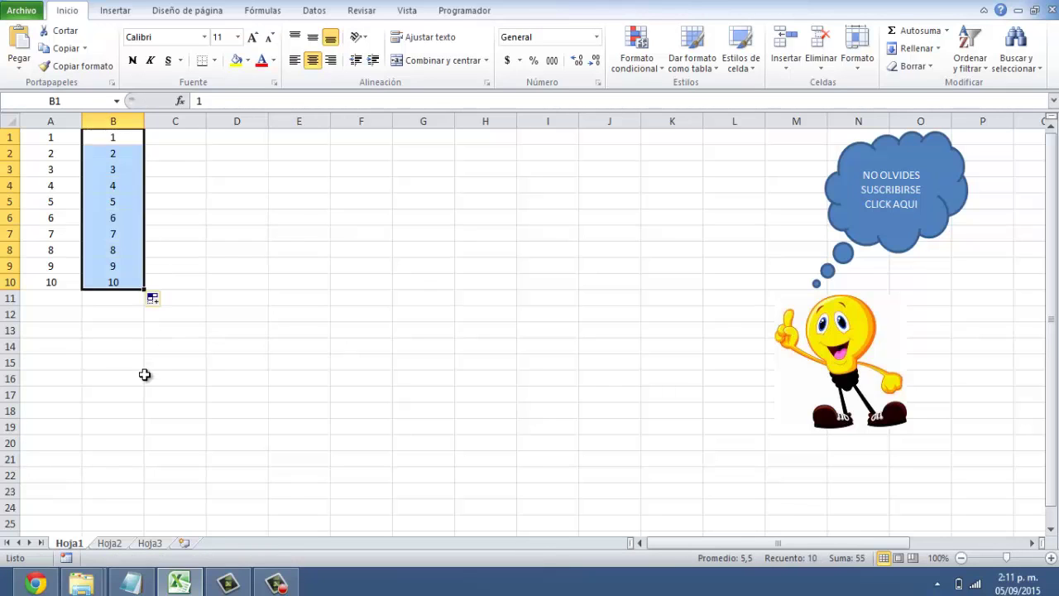
- Enter 1 in C1 and extend it as a series 1 to 10 down to C10
click(169, 150)
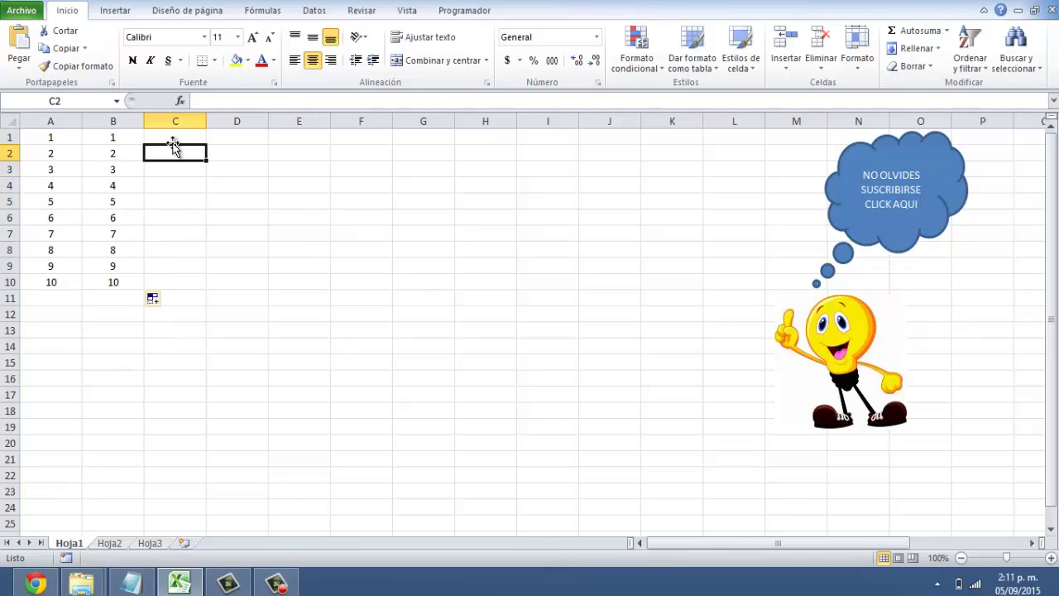
click(177, 137)
text(1)
click(179, 137)
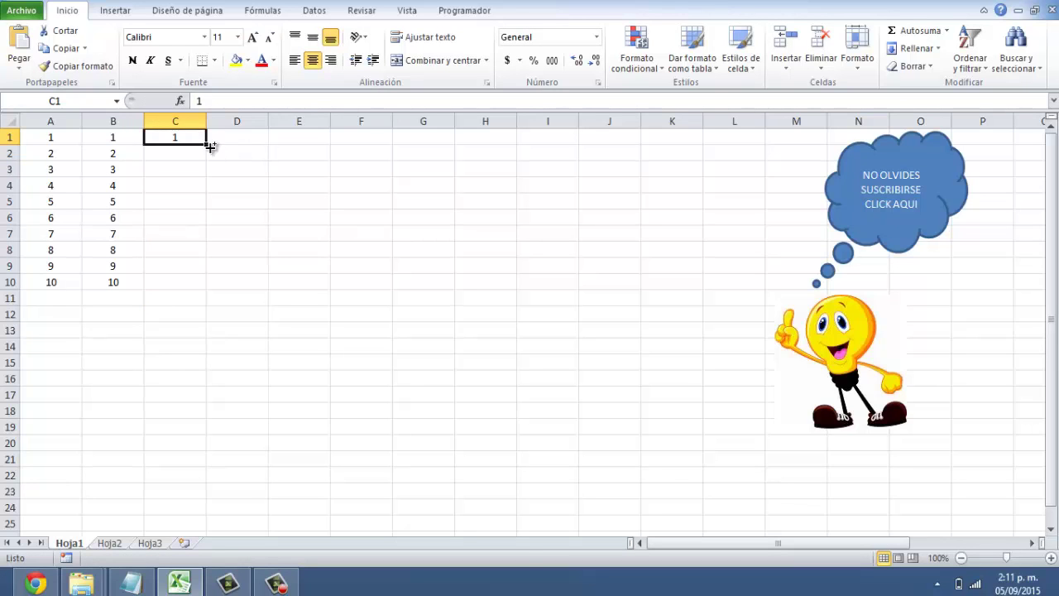
drag(206, 145, 215, 297)
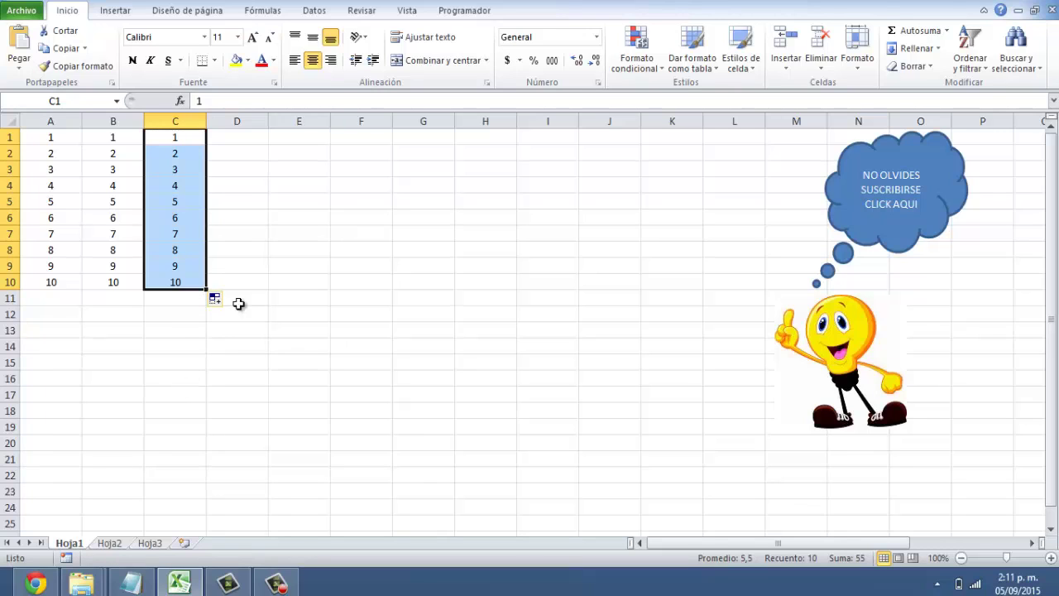
click(234, 144)
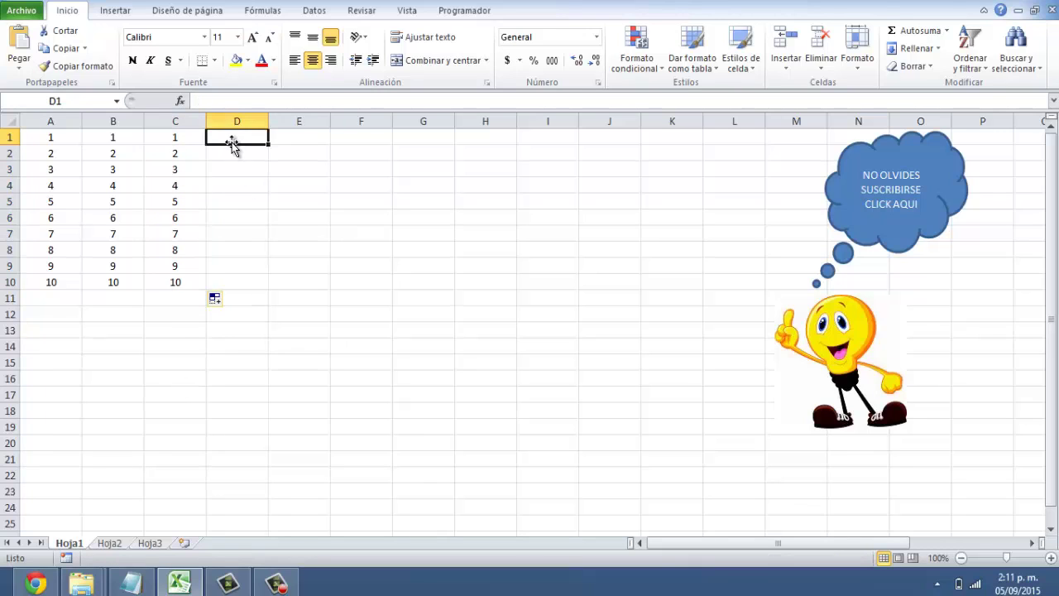
- Enter 1 in A13 and drag it across to I13 to produce 1 through 9
drag(54, 138, 177, 283)
click(59, 331)
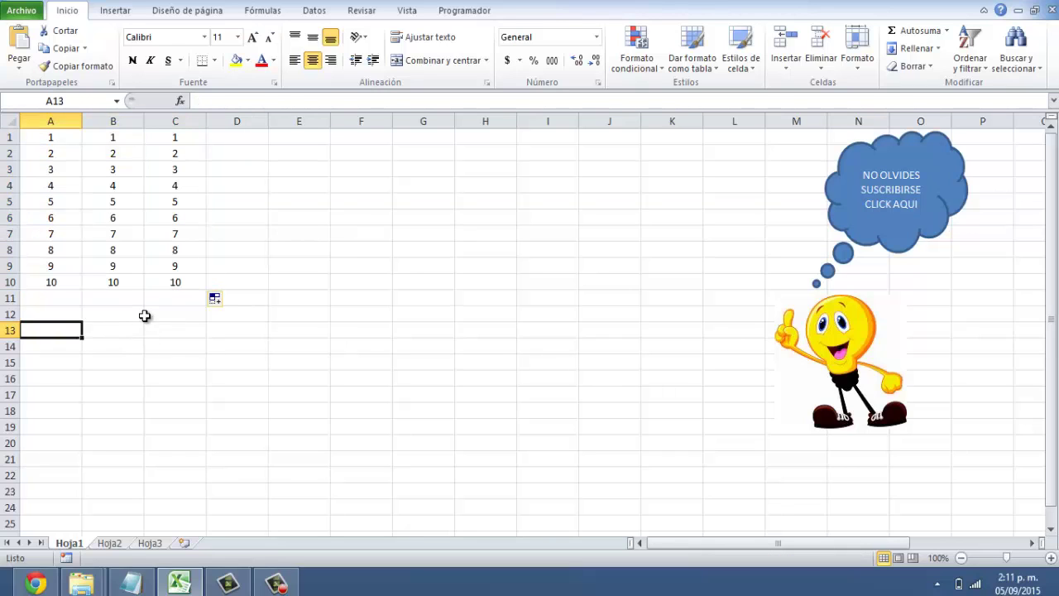
text(1)
key(Return)
key(Up)
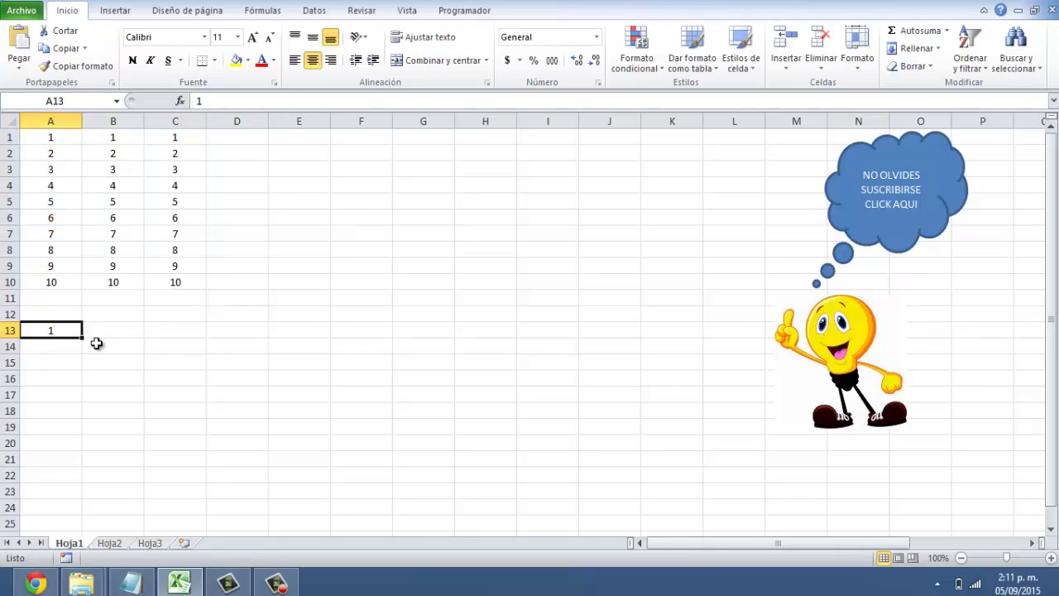
drag(84, 338, 552, 328)
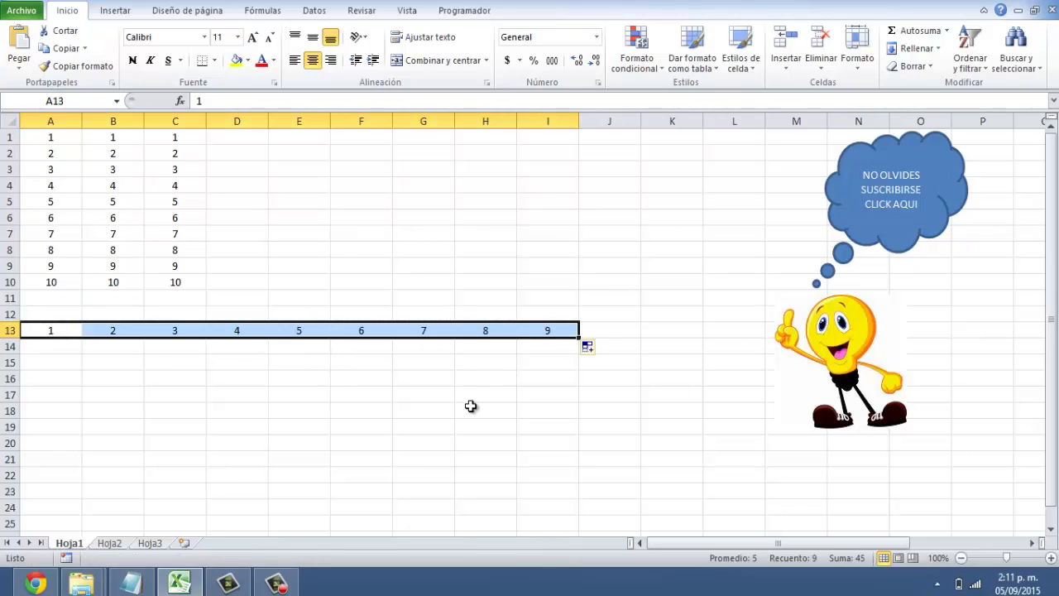
click(183, 377)
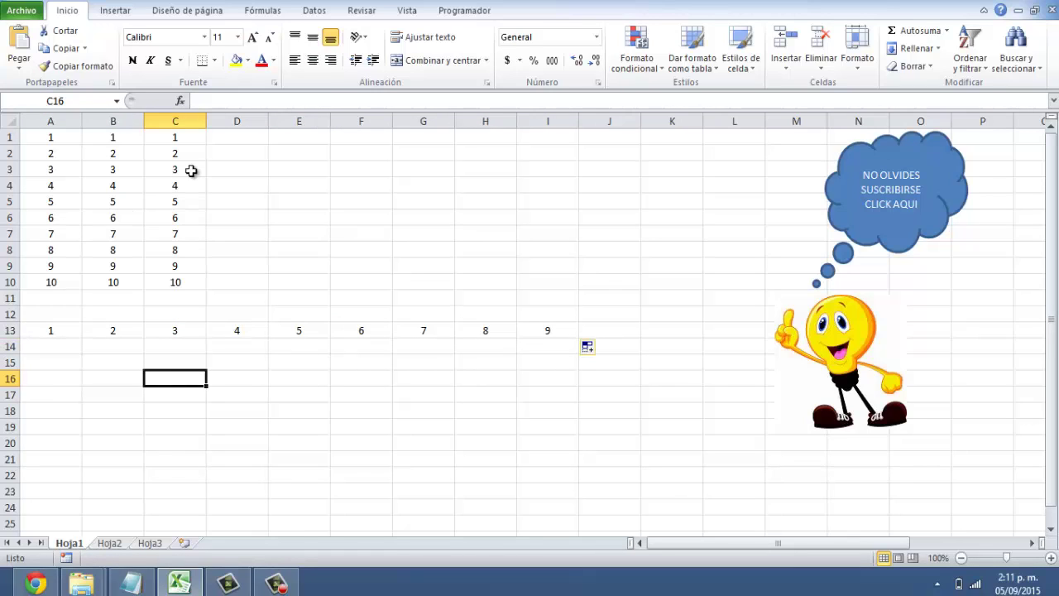
click(225, 138)
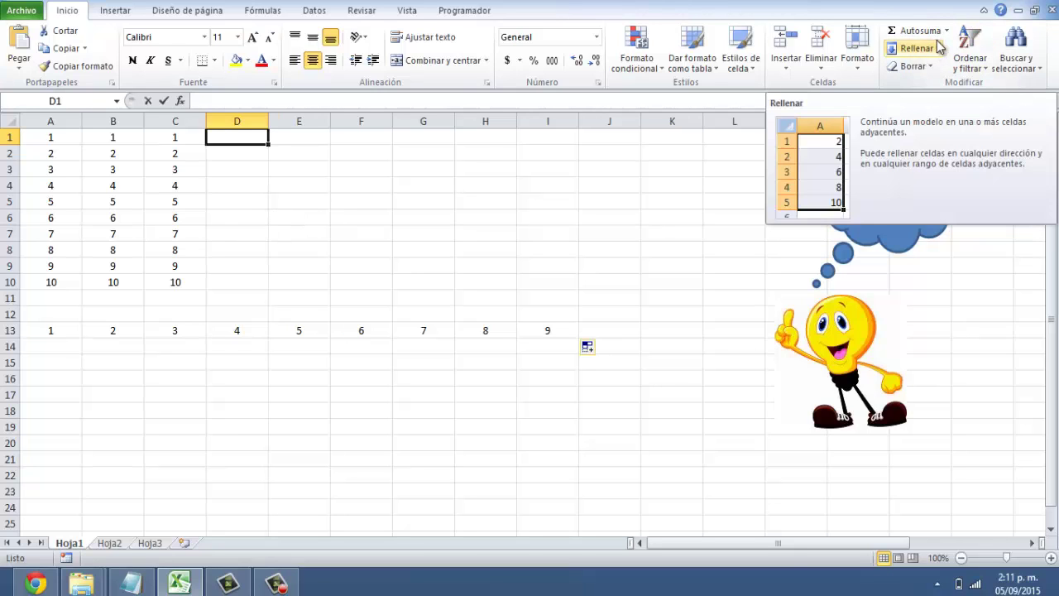
- Enter 1 in D1 and create a linear column series with step 1 and limit 10
text(1)
click(343, 213)
click(239, 135)
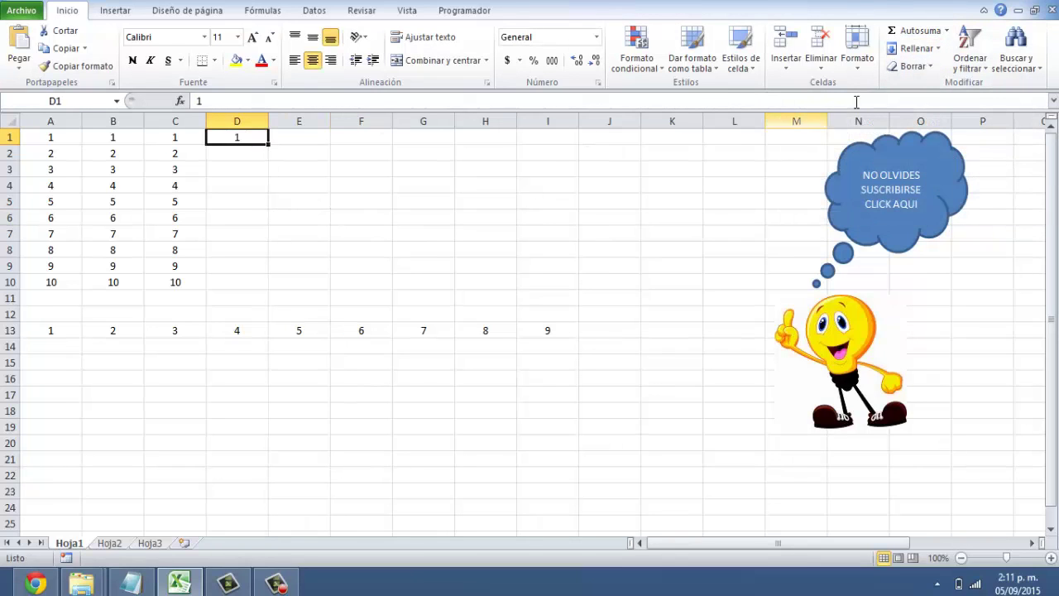
click(920, 48)
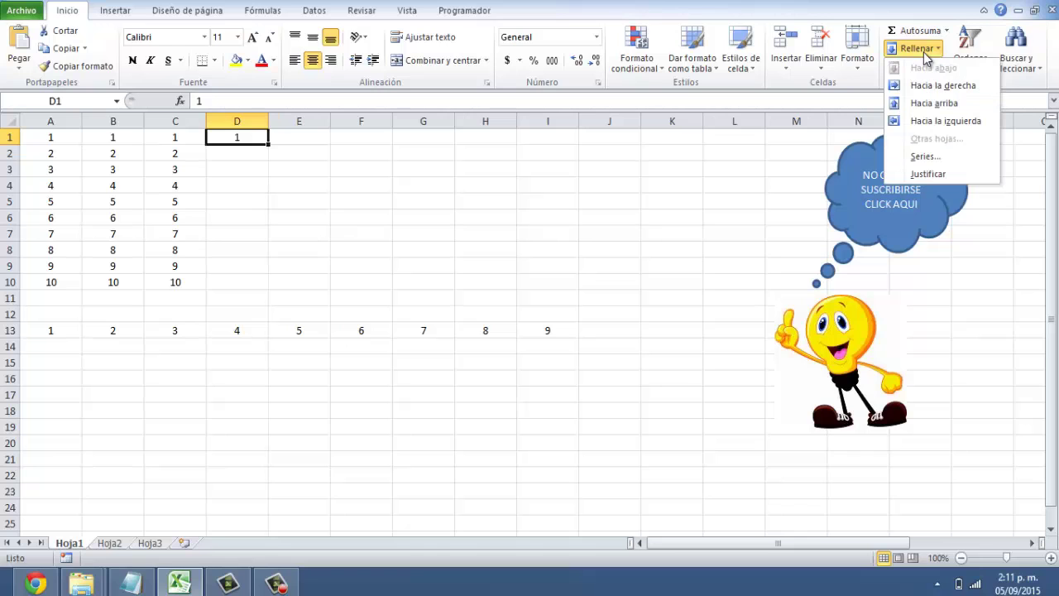
click(923, 156)
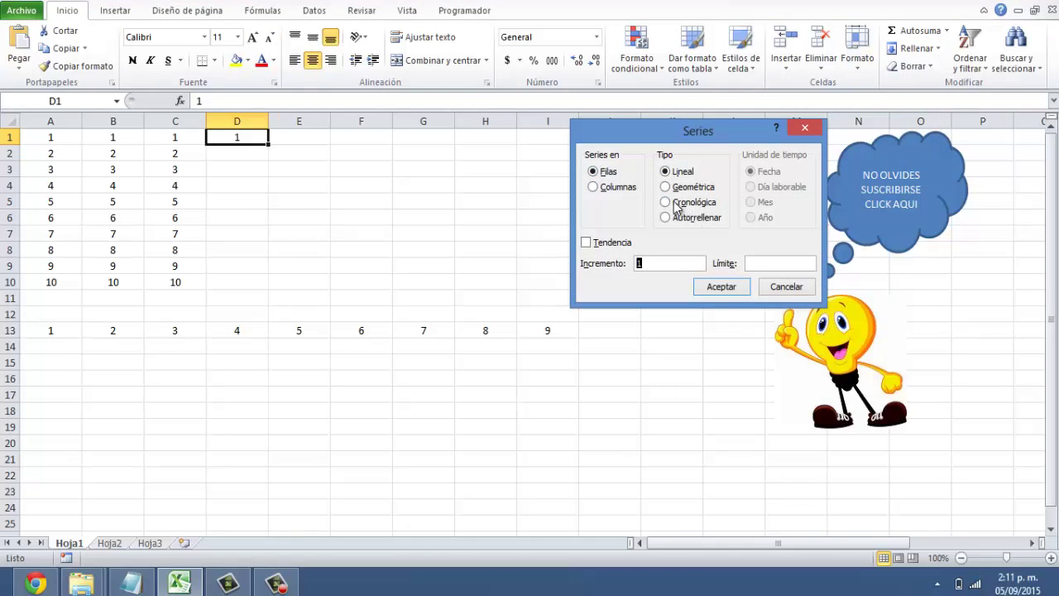
click(596, 190)
click(768, 264)
click(722, 287)
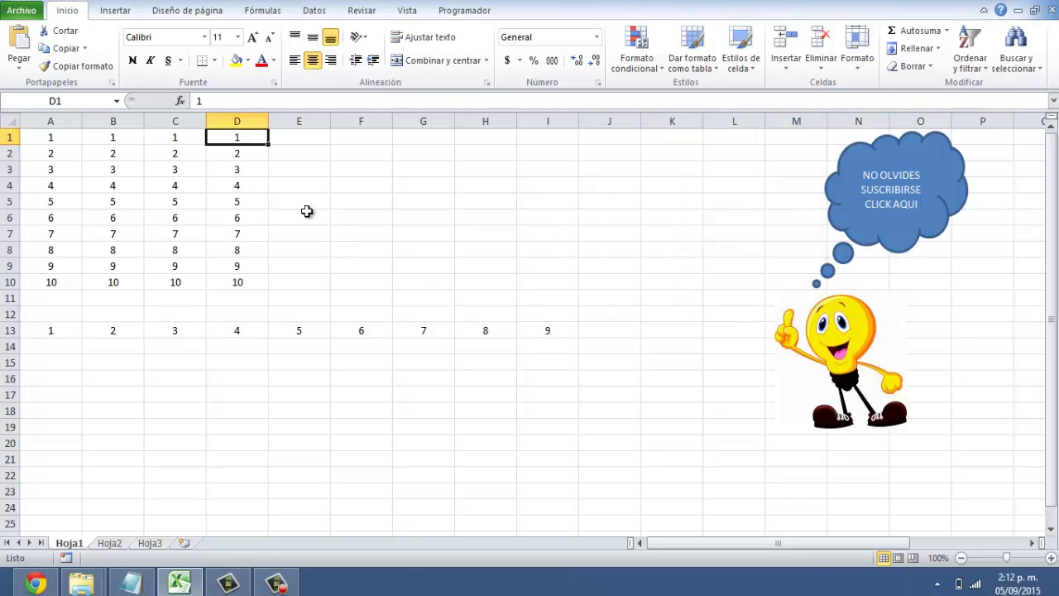
drag(234, 135, 237, 281)
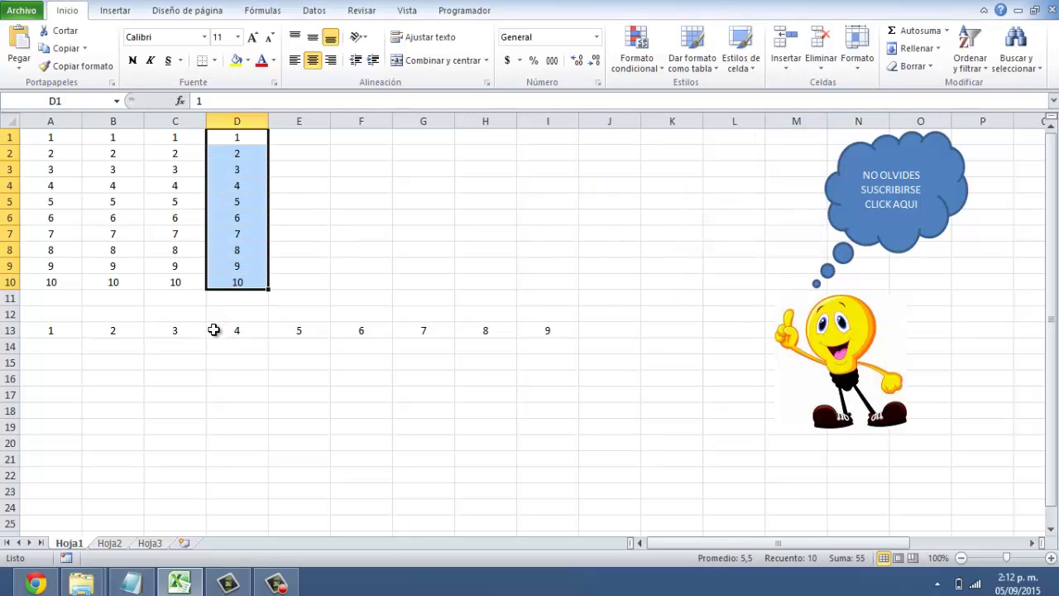
- Fill row 14 from A14 with a linear Filas series limited to 9
click(43, 354)
click(44, 331)
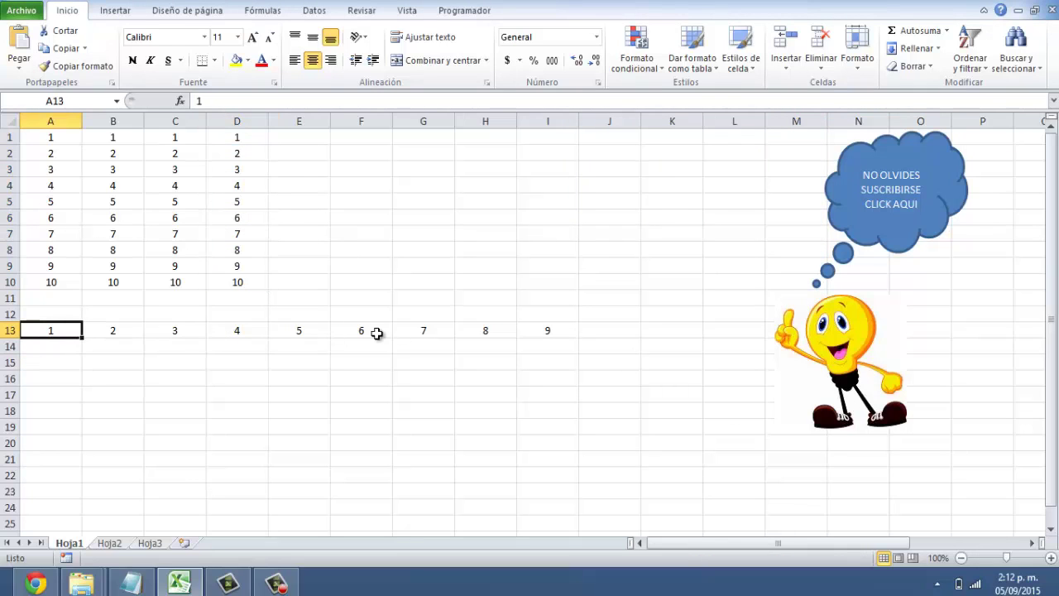
click(45, 349)
text(1)
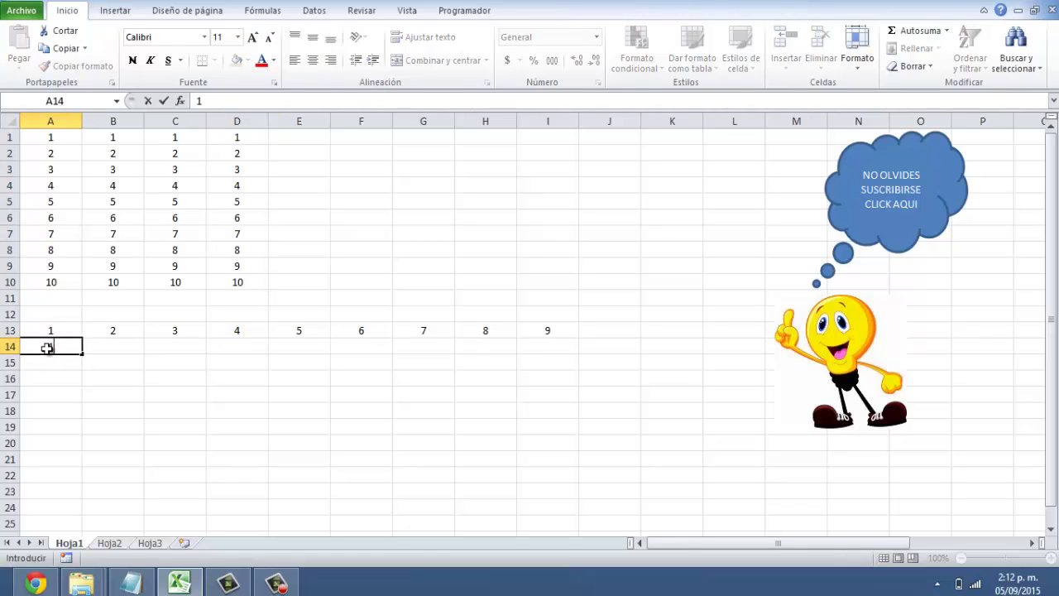
click(917, 48)
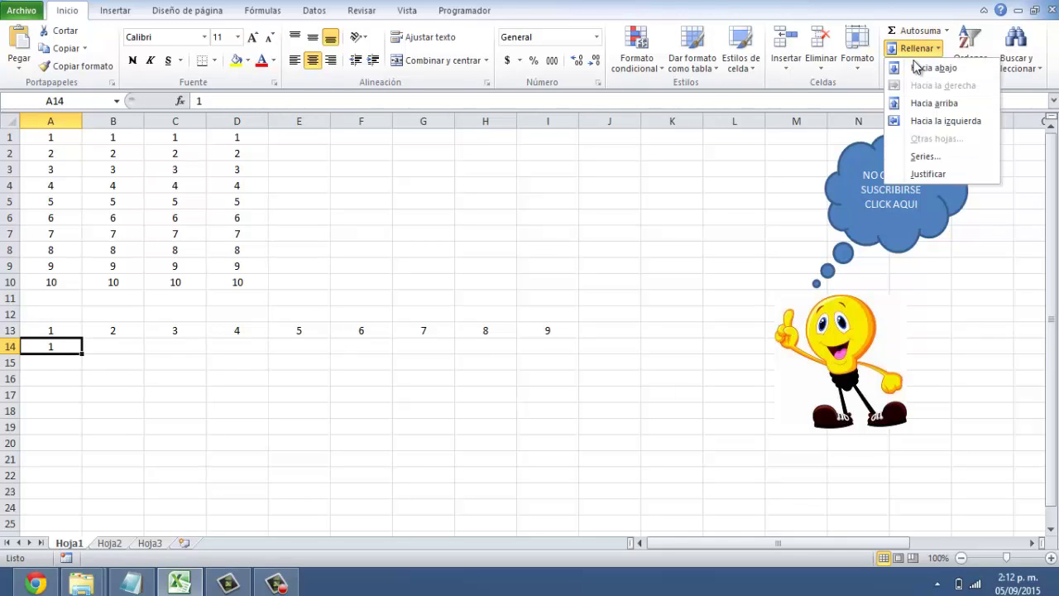
click(925, 157)
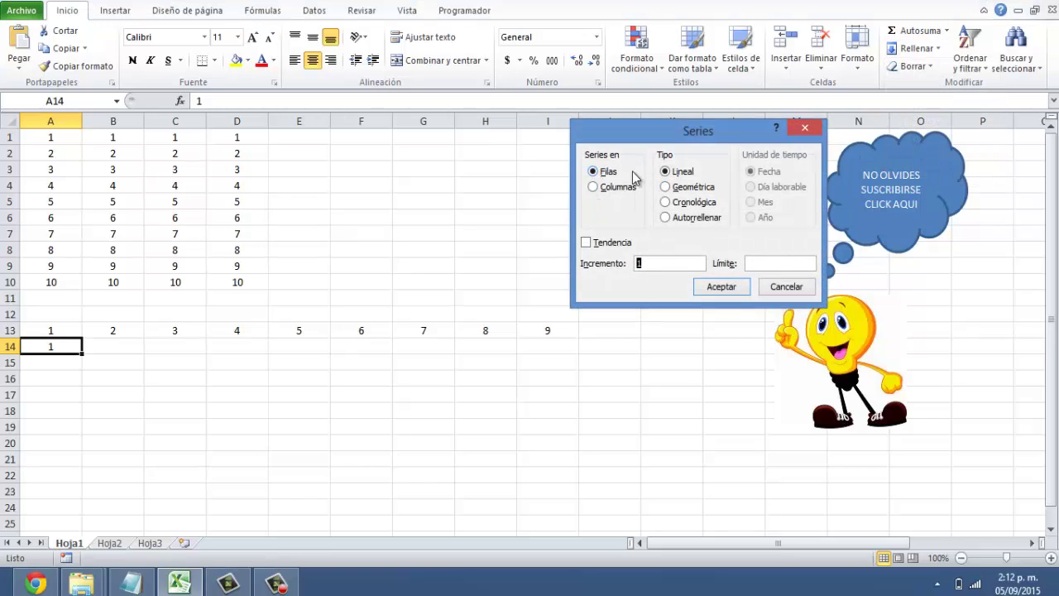
click(765, 264)
click(721, 287)
- Select the filled cells in rows 13 and 14 to compare them, then deselect
mouse_move(548, 346)
mouse_down()
mouse_move(125, 344)
mouse_move(50, 332)
mouse_up()
click(360, 443)
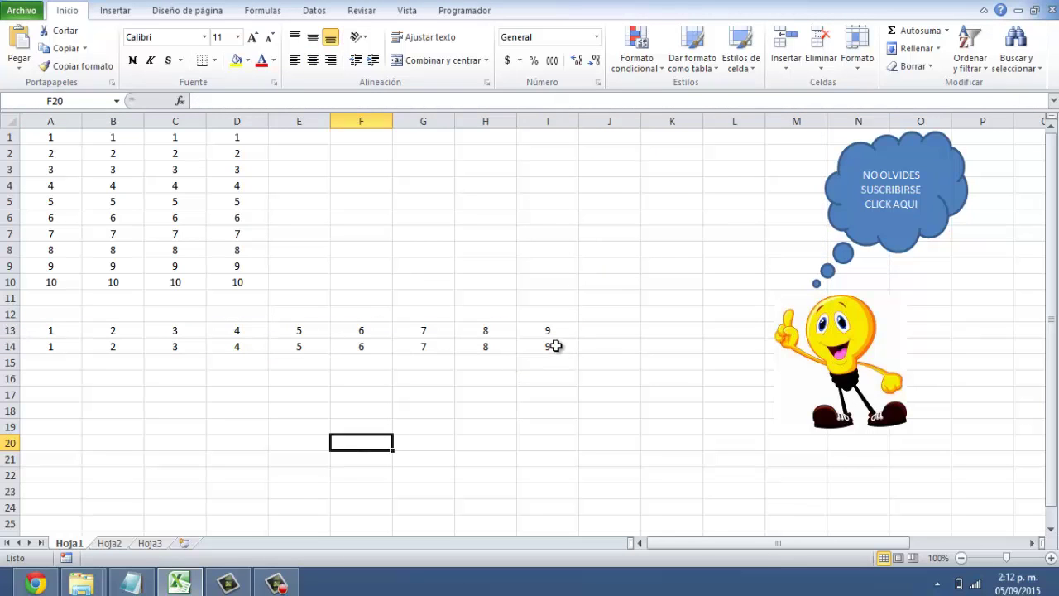
drag(555, 346, 213, 339)
click(290, 410)
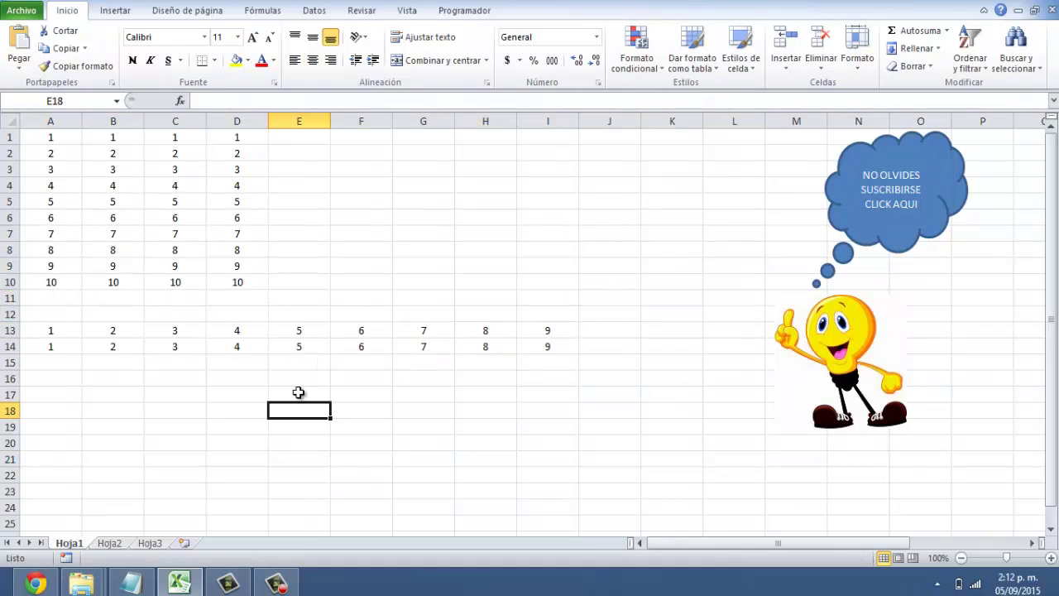
click(284, 137)
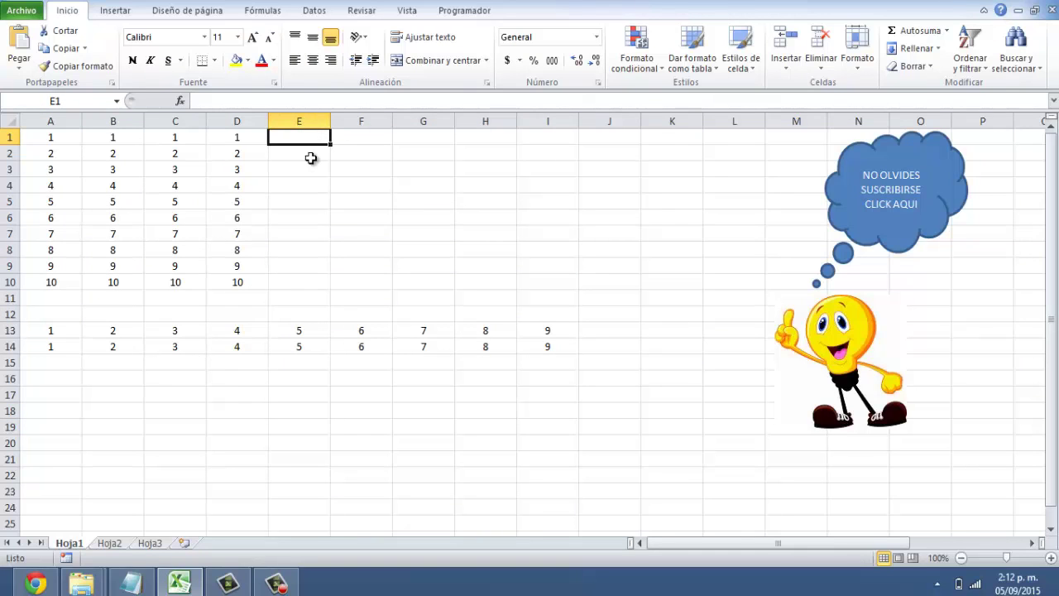
- Fill E1:E10 with 5, 10 … 50 from a 5, 10 seed, and enter 5 in F1
text(5)
key(Return)
text(1)
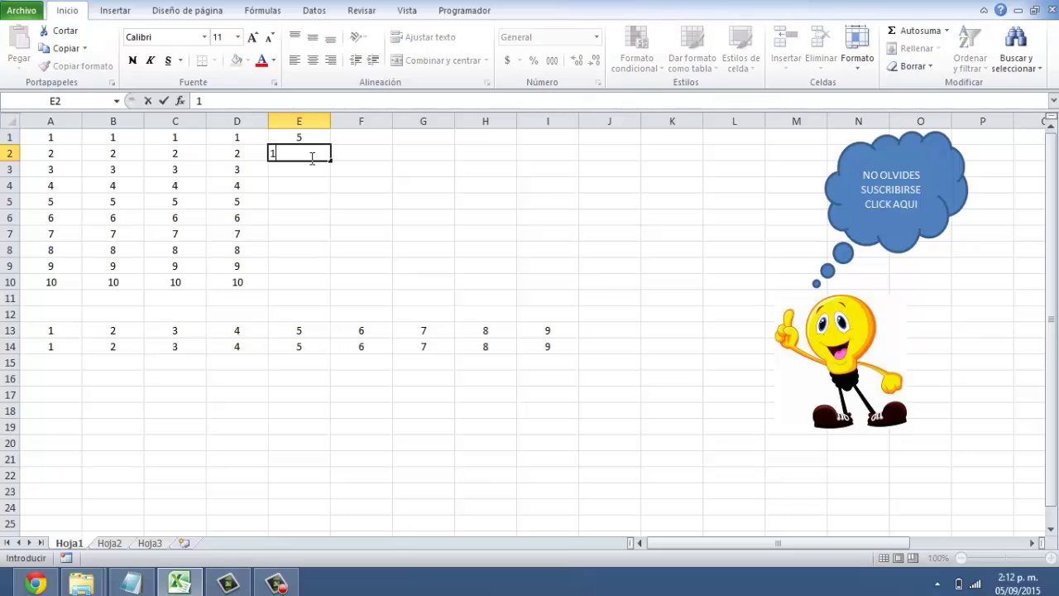
text(0)
key(Return)
drag(306, 138, 310, 290)
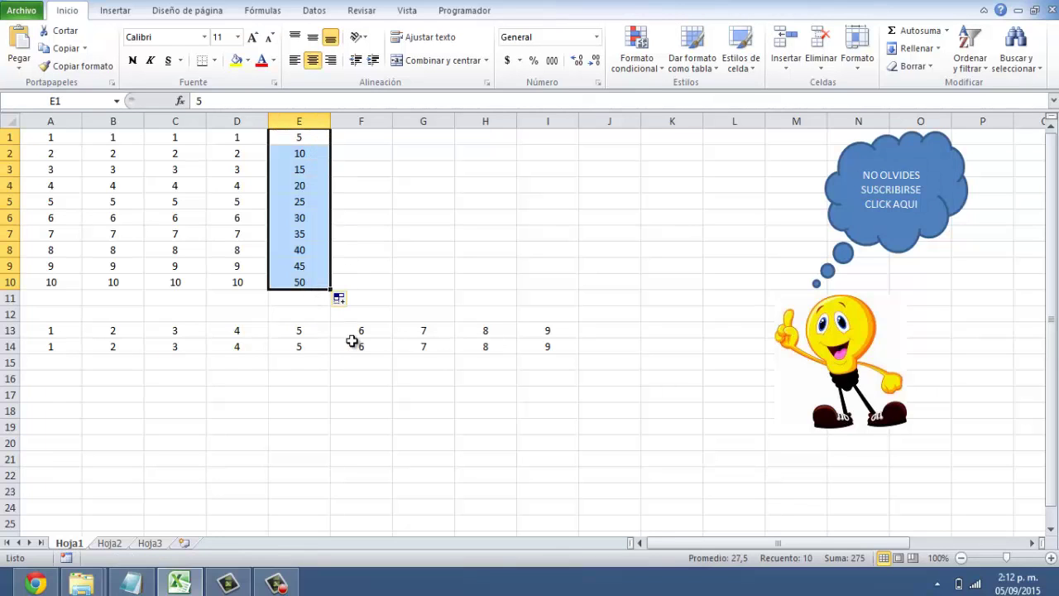
click(361, 135)
text(5)
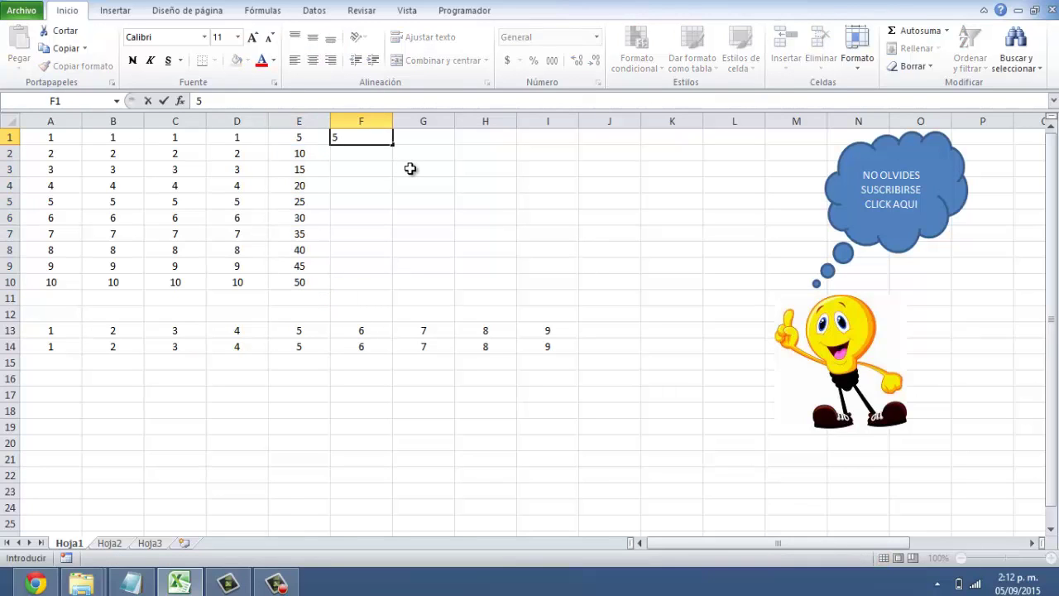
key(Return)
- Fill F1:F10 with 5 to 50 using a linear column series with increment 5
click(373, 137)
drag(376, 150, 372, 275)
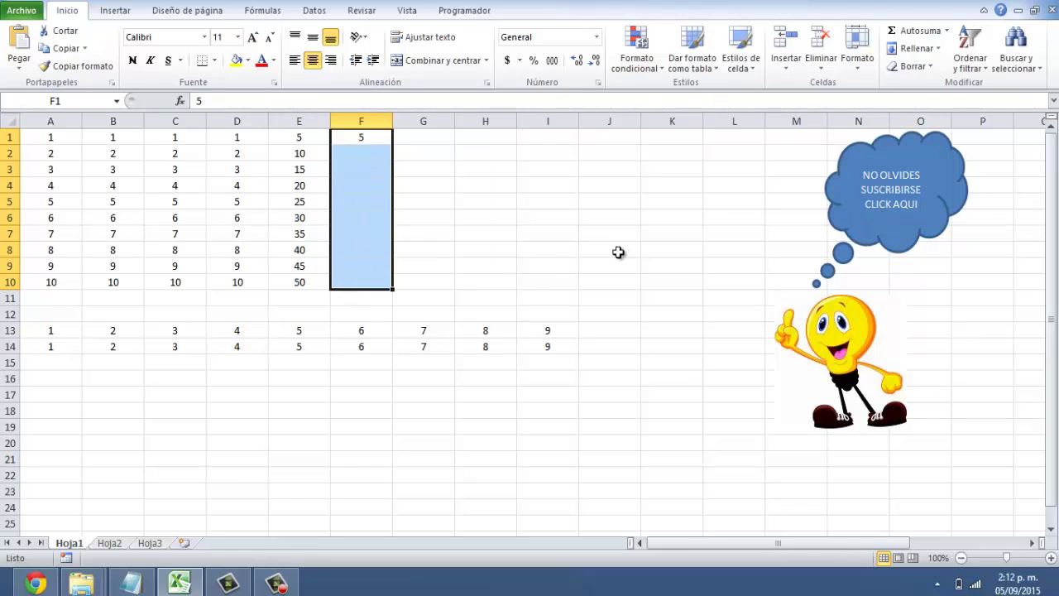
click(915, 48)
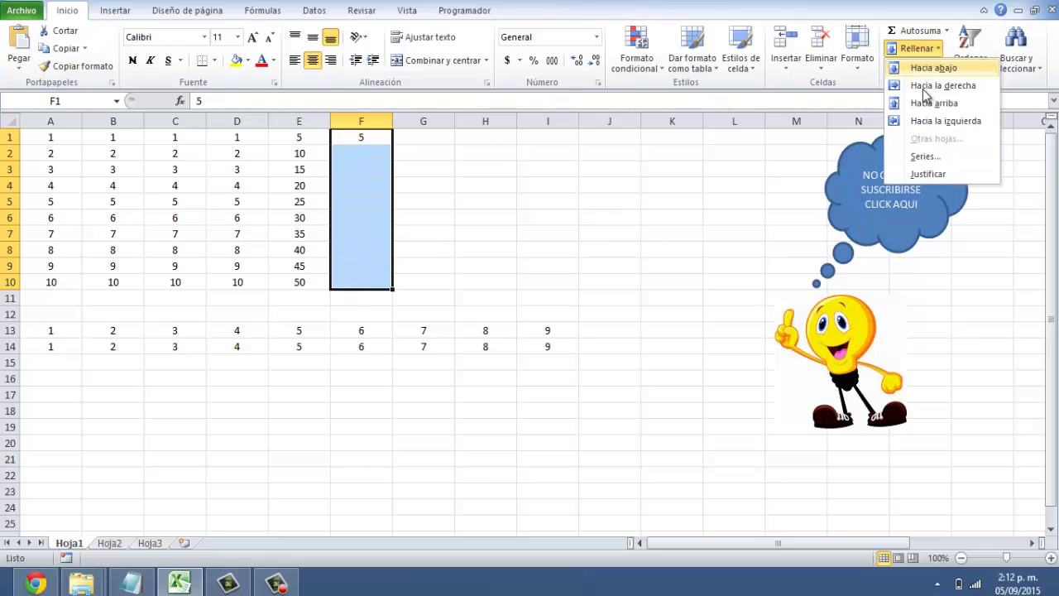
click(923, 156)
click(610, 189)
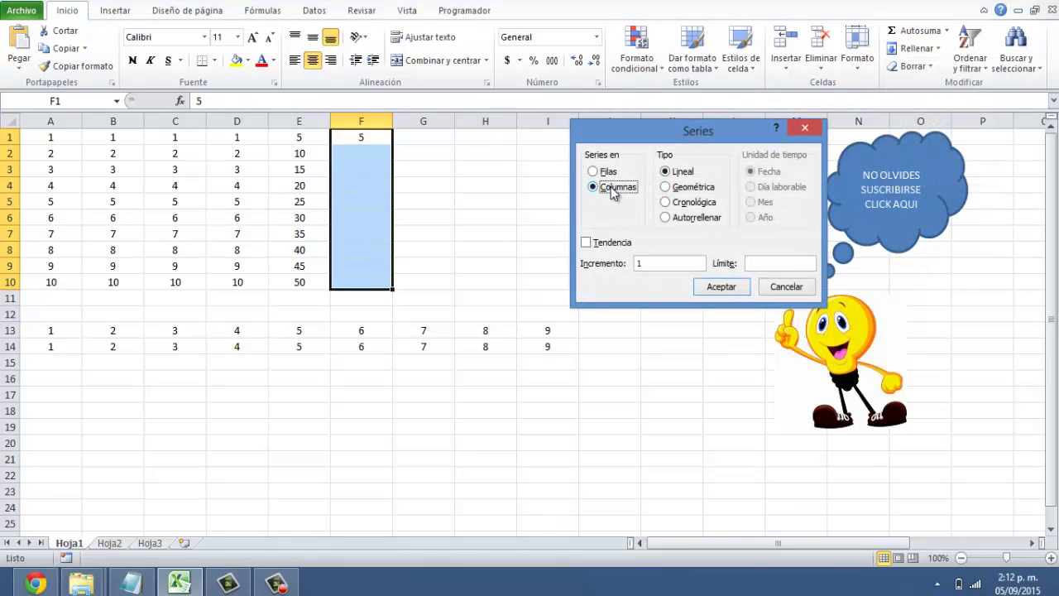
click(637, 263)
text(5)
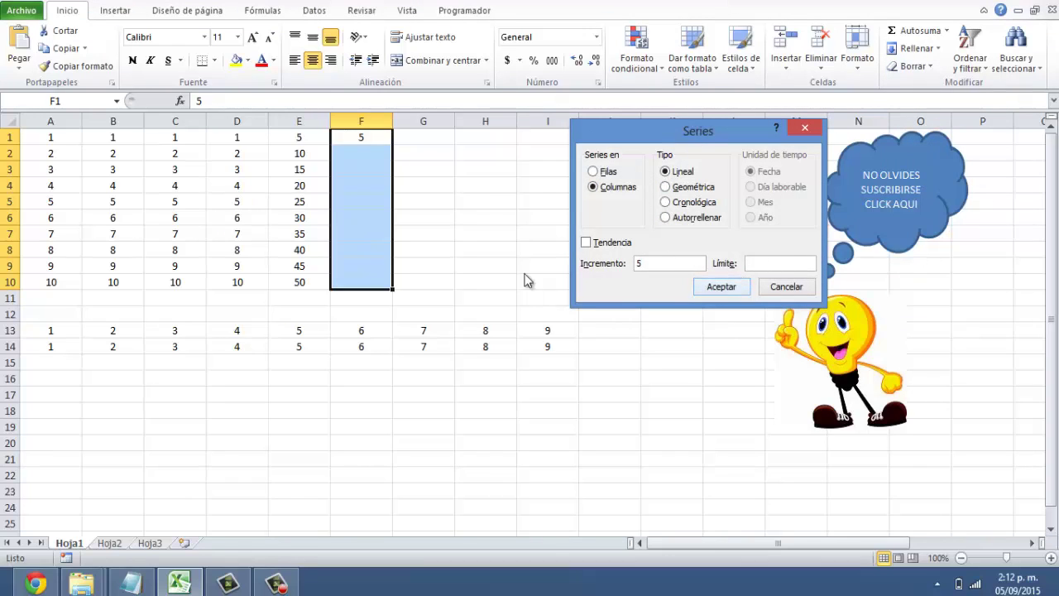
click(721, 286)
drag(360, 137, 361, 282)
click(525, 441)
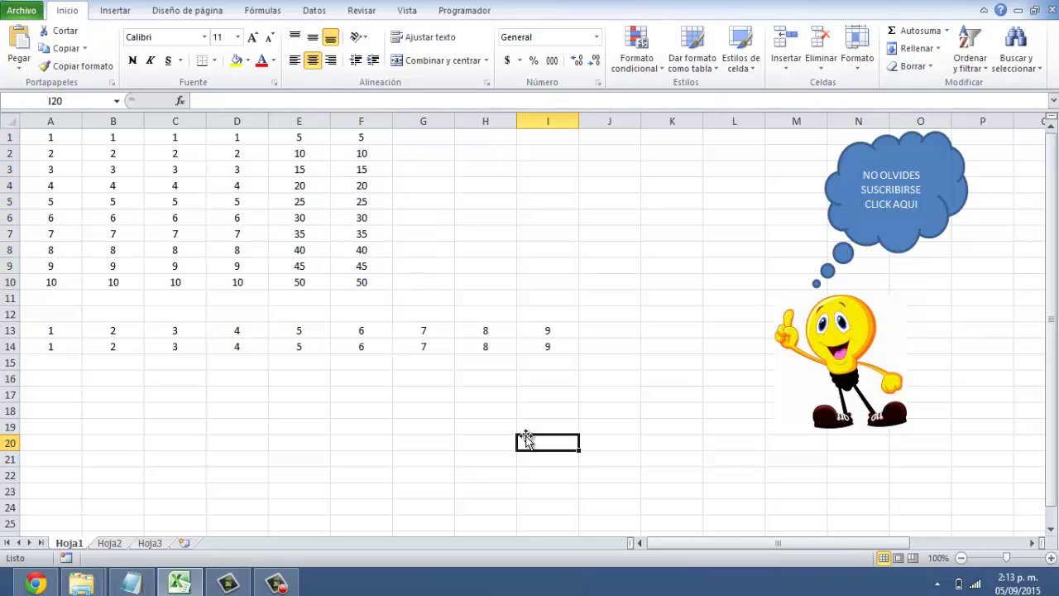
- Delete every value in the A1:I14 block
drag(538, 346, 23, 99)
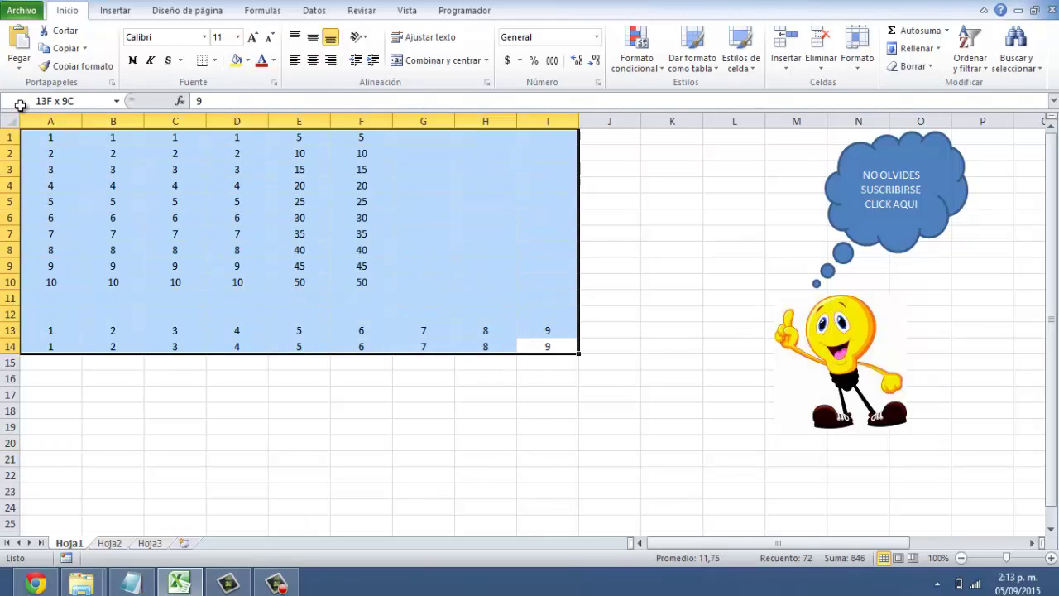
key(Delete)
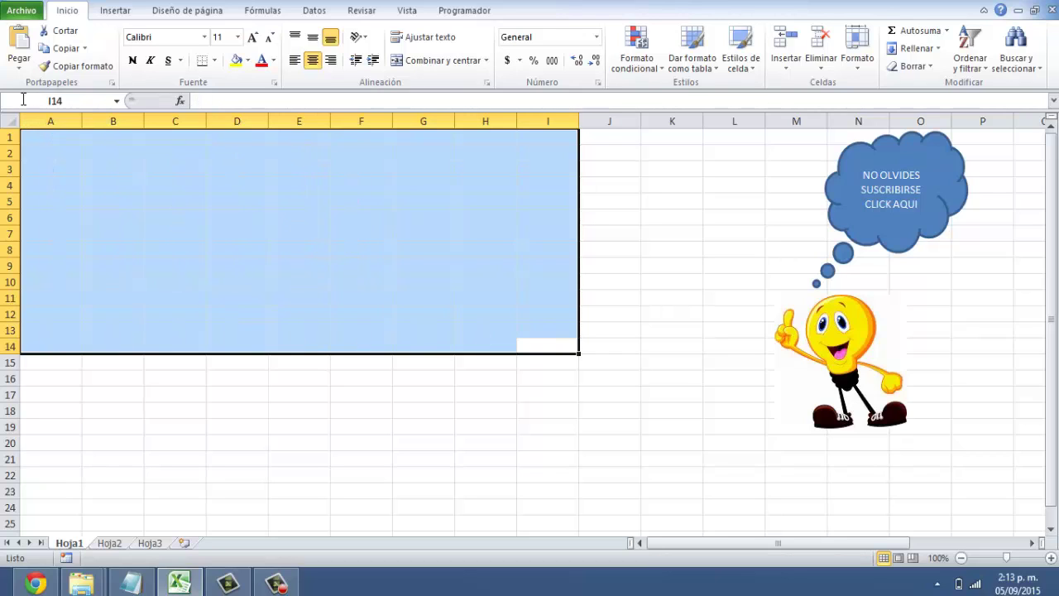
click(50, 140)
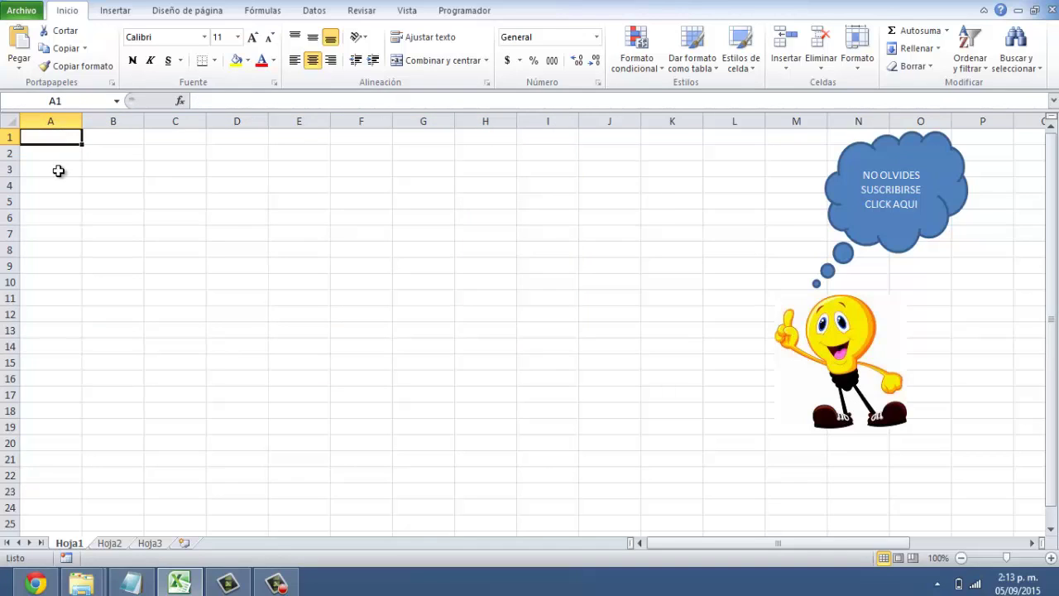
- Enter 100 in A1 and fill A1:A12 with a Geométrica series growing 10% per row
text(100)
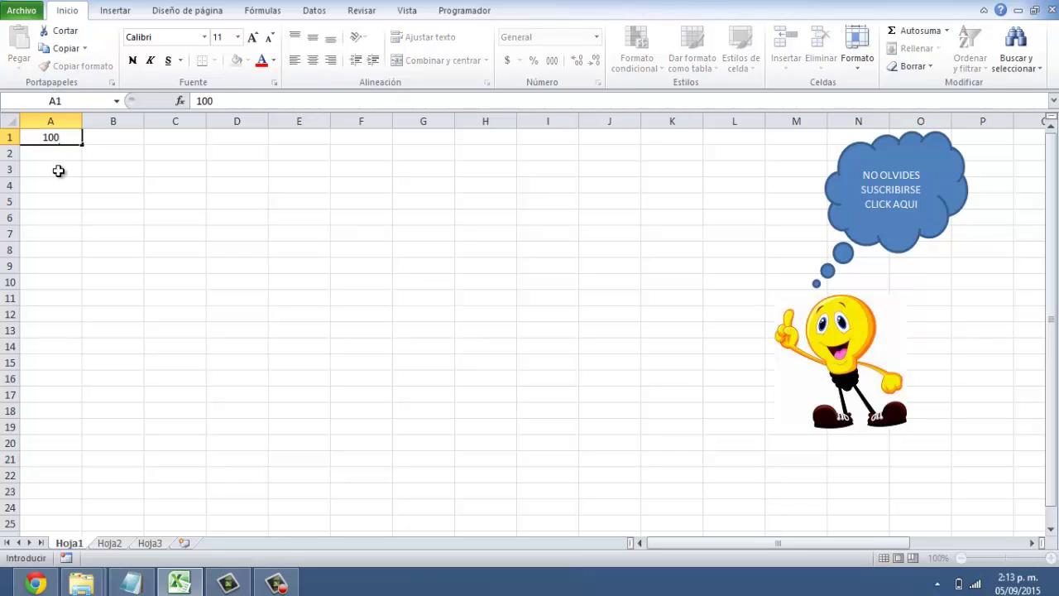
key(Return)
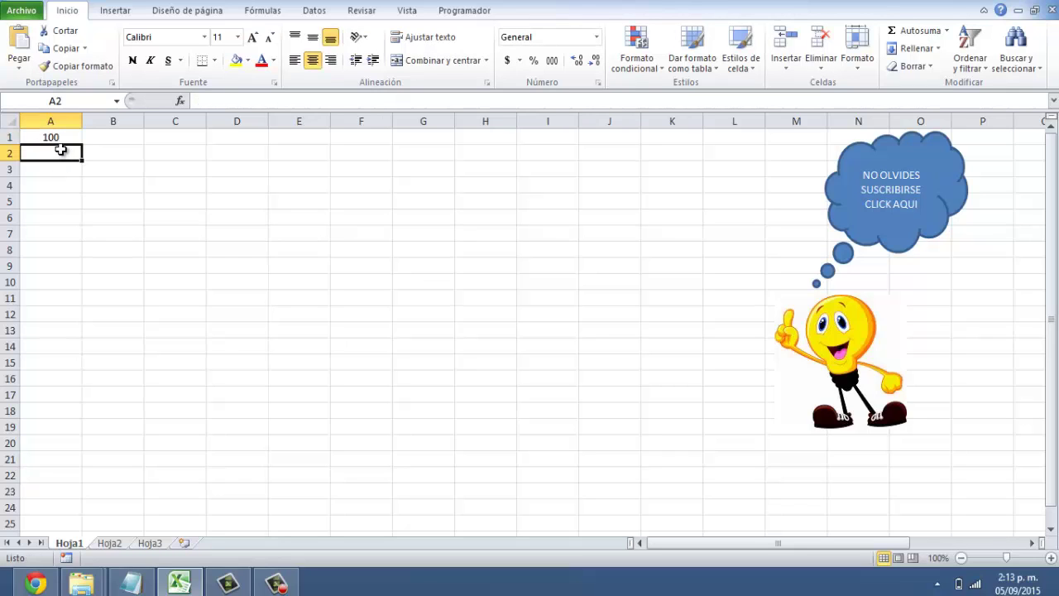
click(57, 138)
drag(56, 141, 53, 312)
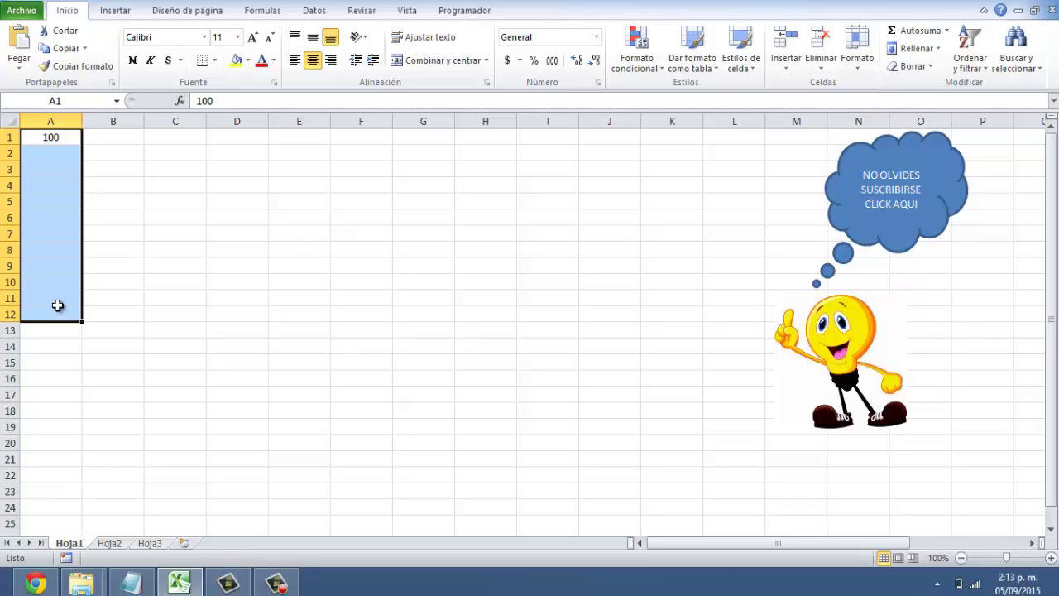
click(923, 53)
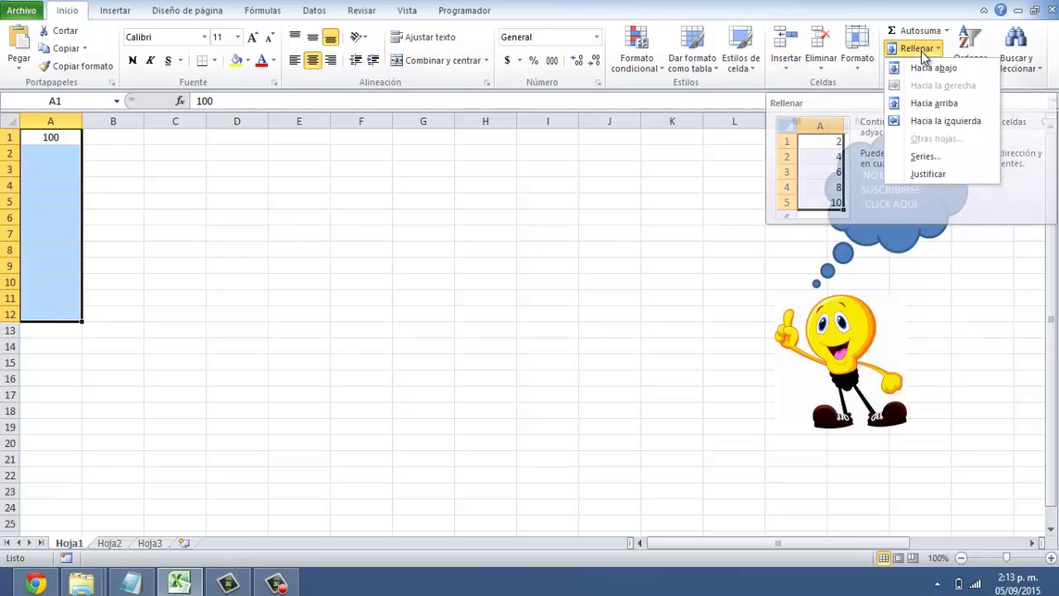
click(923, 157)
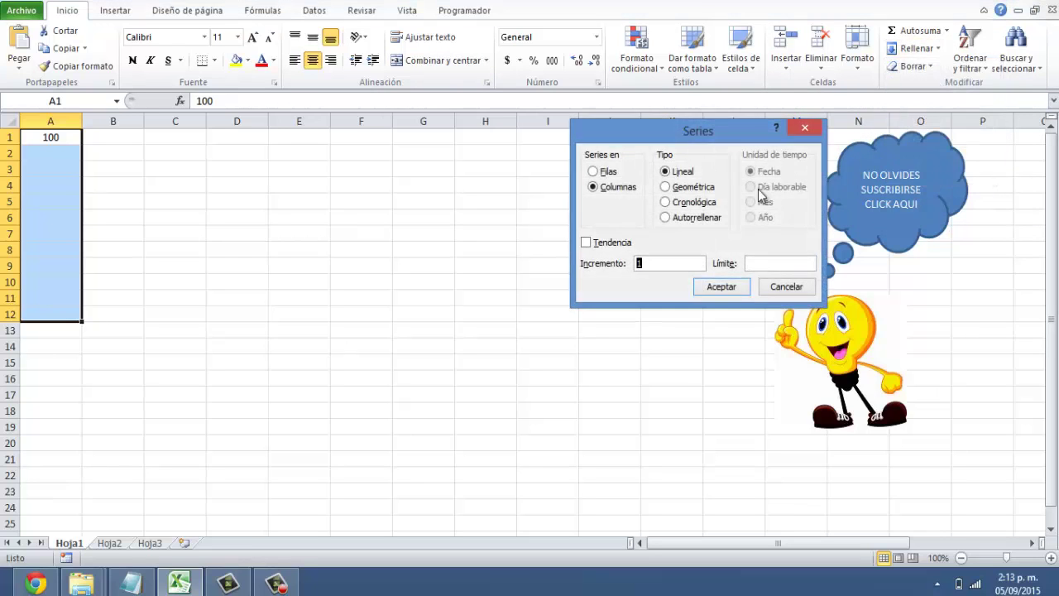
click(666, 187)
click(720, 286)
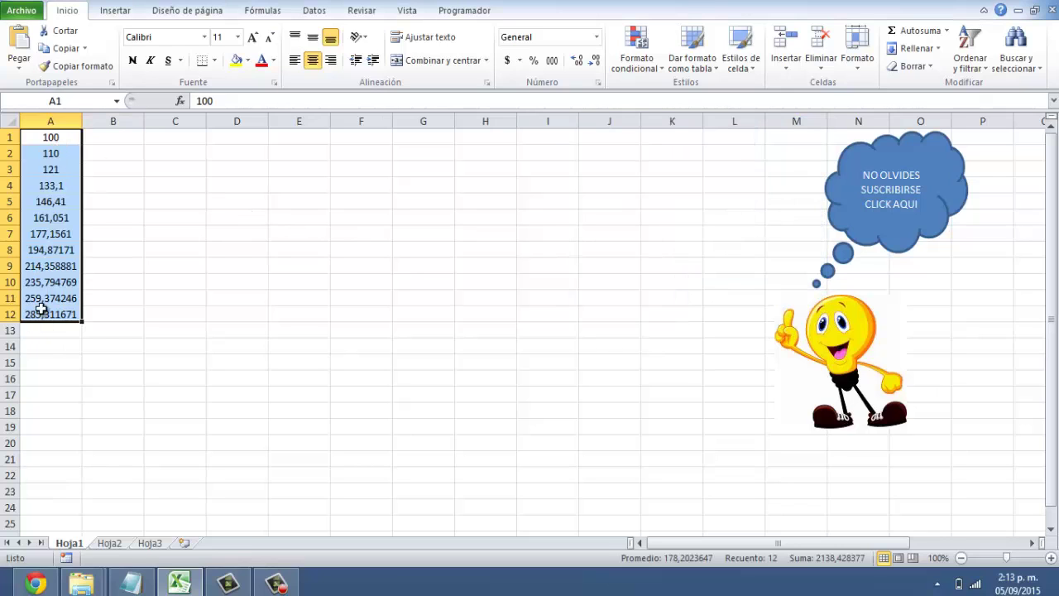
- Check the resulting values in A2, A3 (121), A6, A10 and A12 (285,311671)
drag(53, 139, 44, 260)
click(59, 155)
click(61, 171)
click(51, 218)
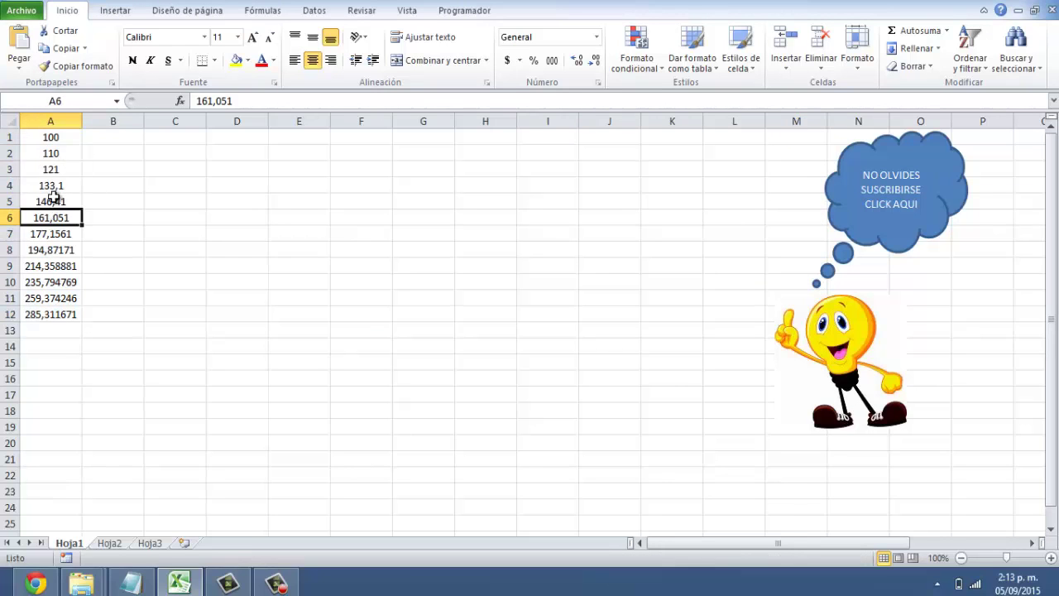
click(51, 281)
click(57, 318)
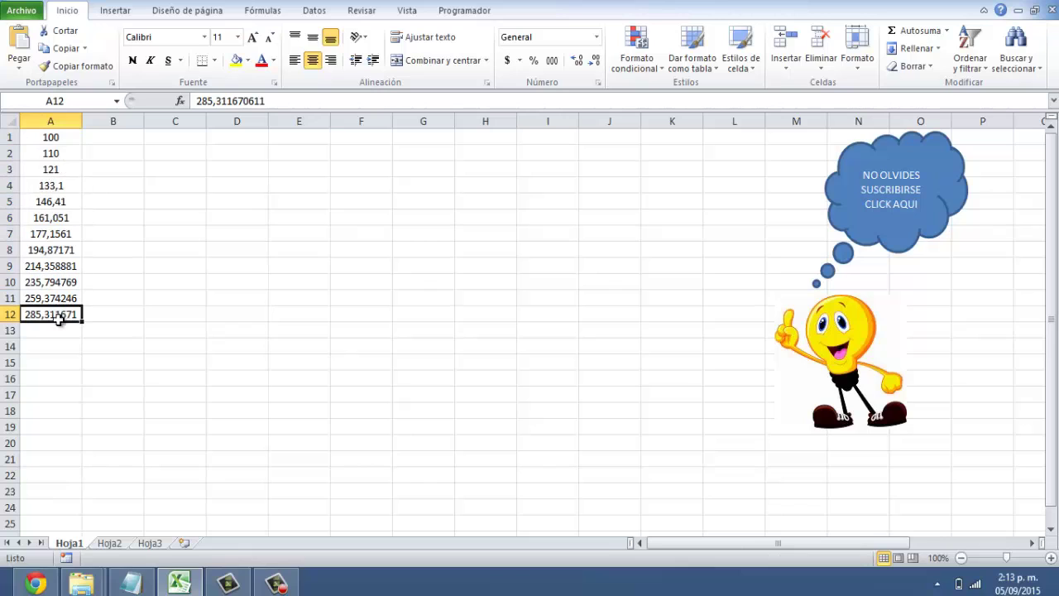
click(167, 266)
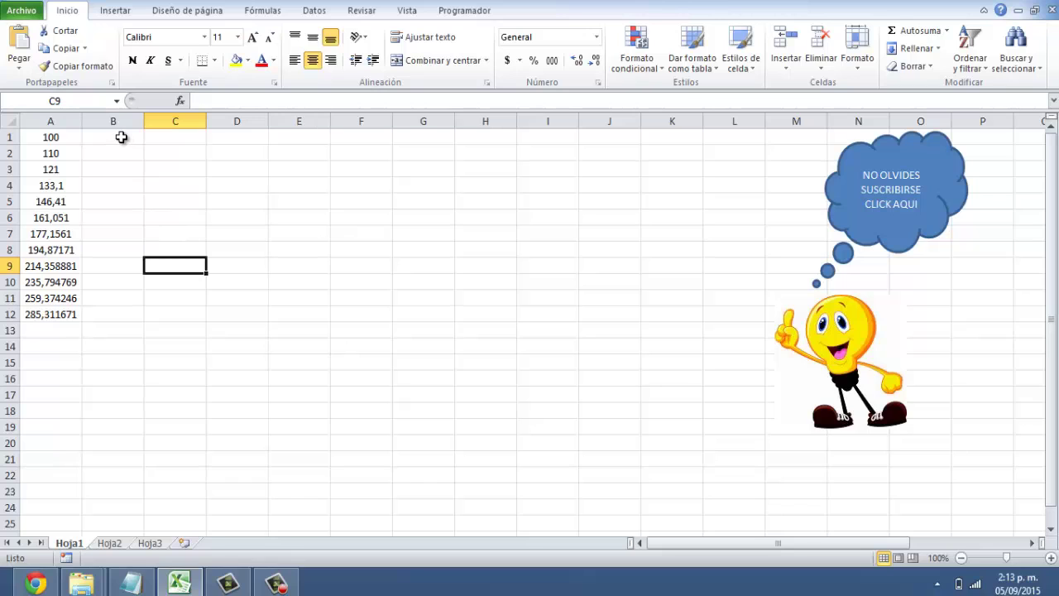
- Clear A1:A12, enter 05/09/2015 in A1 and drag it down to A18 as daily dates
drag(66, 138, 51, 315)
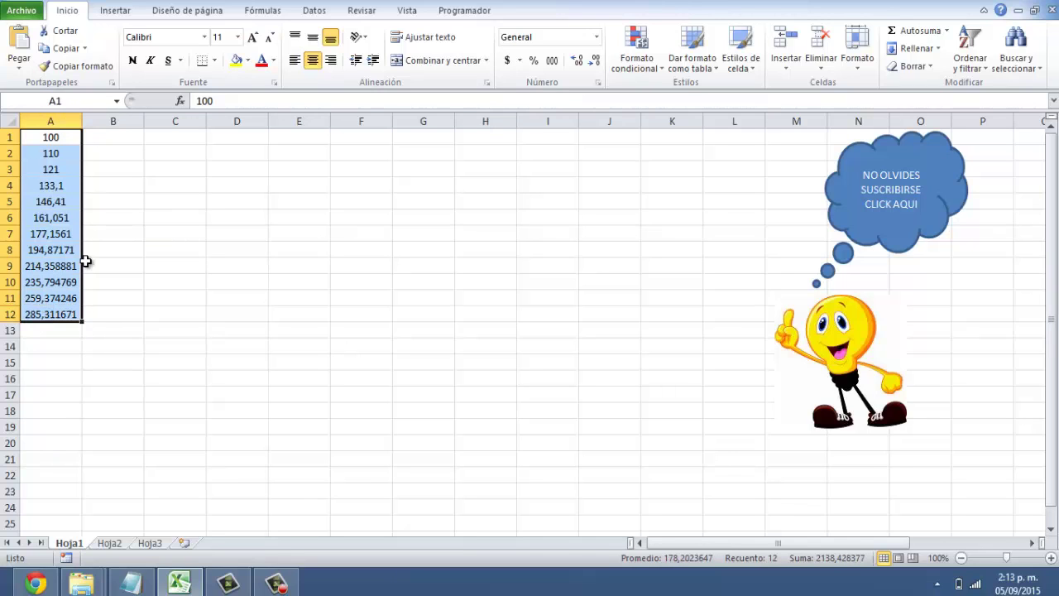
key(Delete)
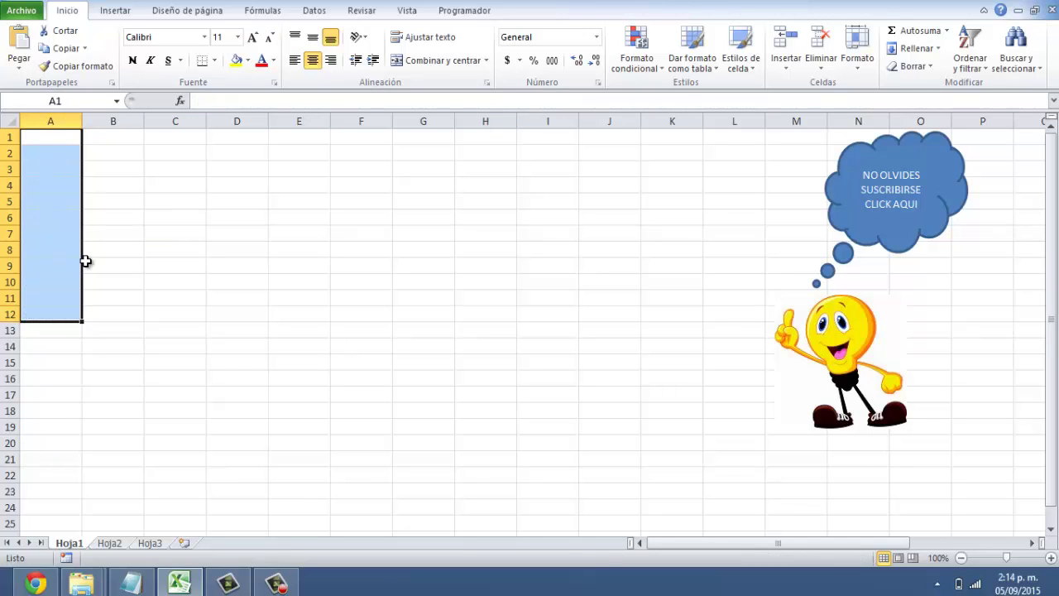
key(ctrl+Home)
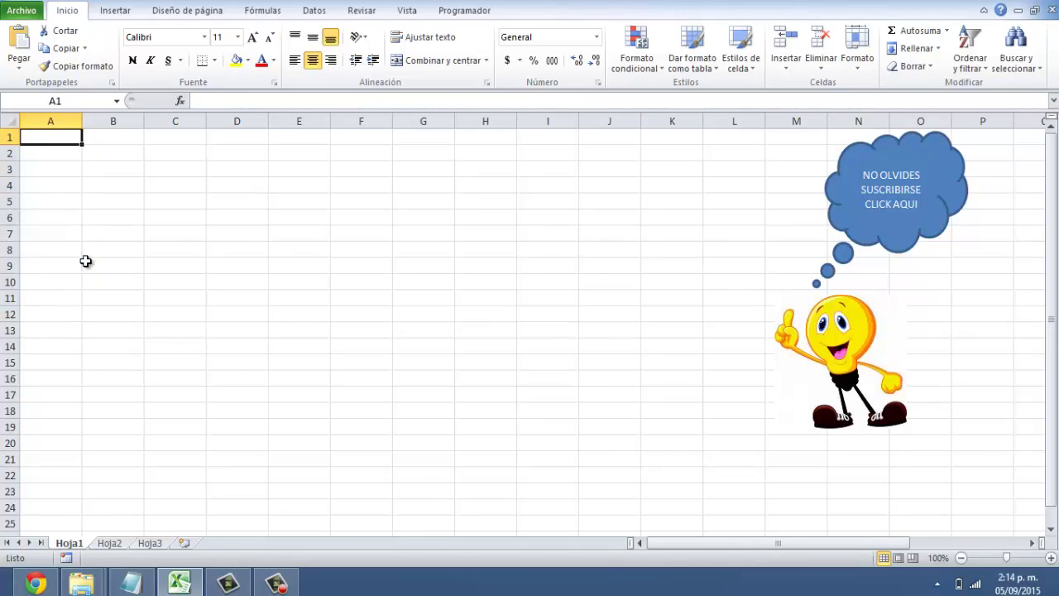
text(0)
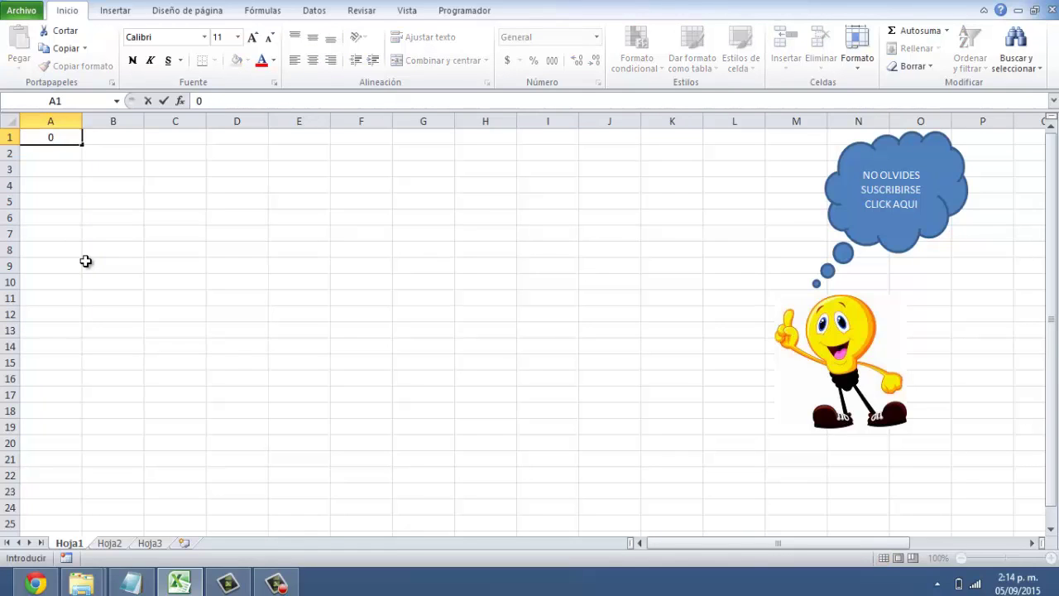
text(5/09)
text(/)
text(2015)
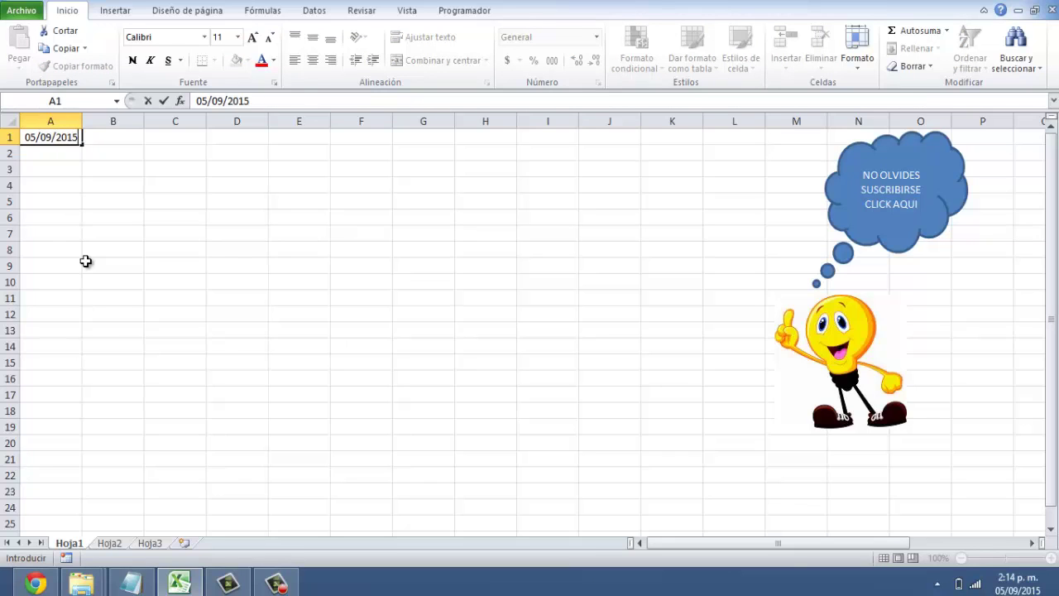
key(Return)
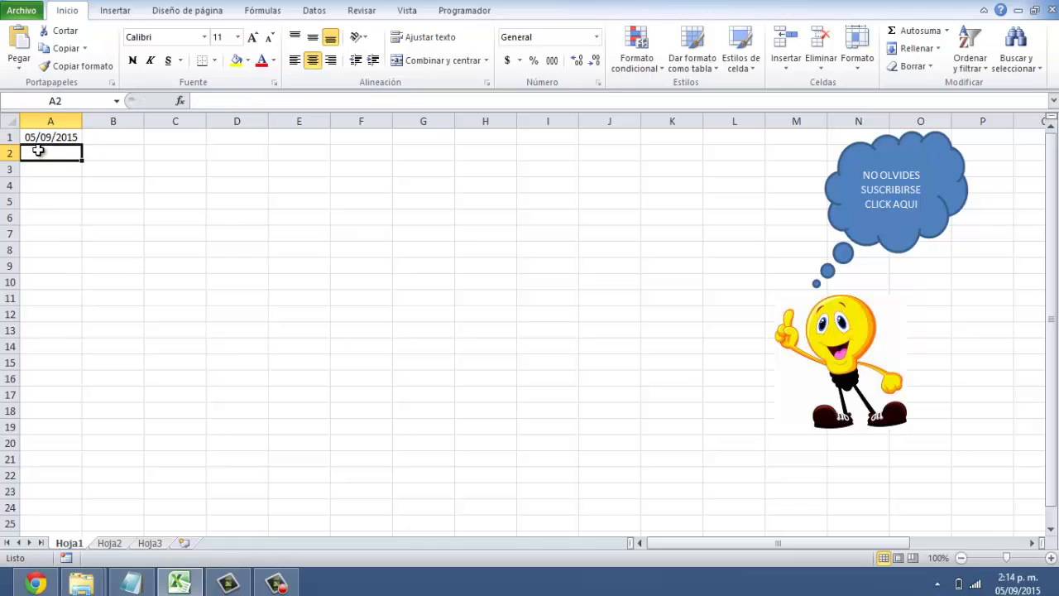
click(42, 138)
drag(83, 146, 83, 419)
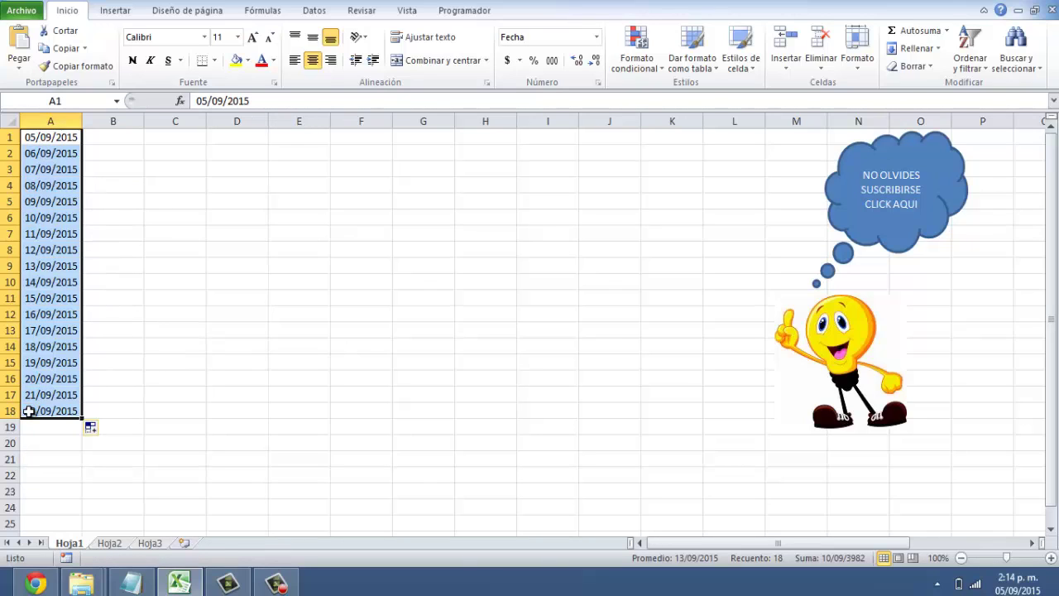
- Enter 05/09/2015 in B1 and fill B1:B18 with a Cronológica Fecha series, step 1
click(118, 138)
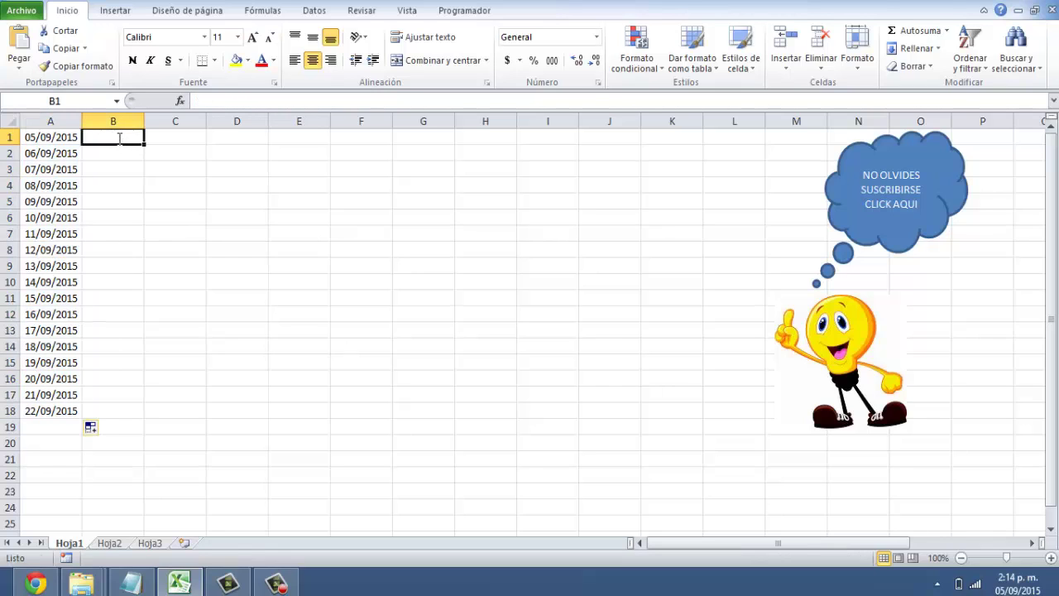
text(05/)
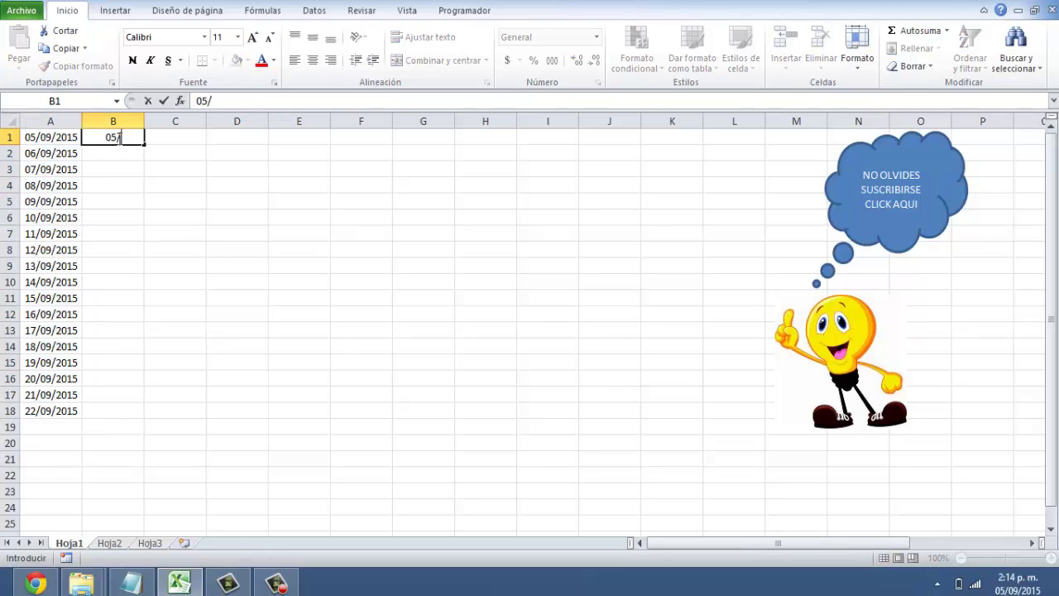
text(09/)
text(2015)
key(Return)
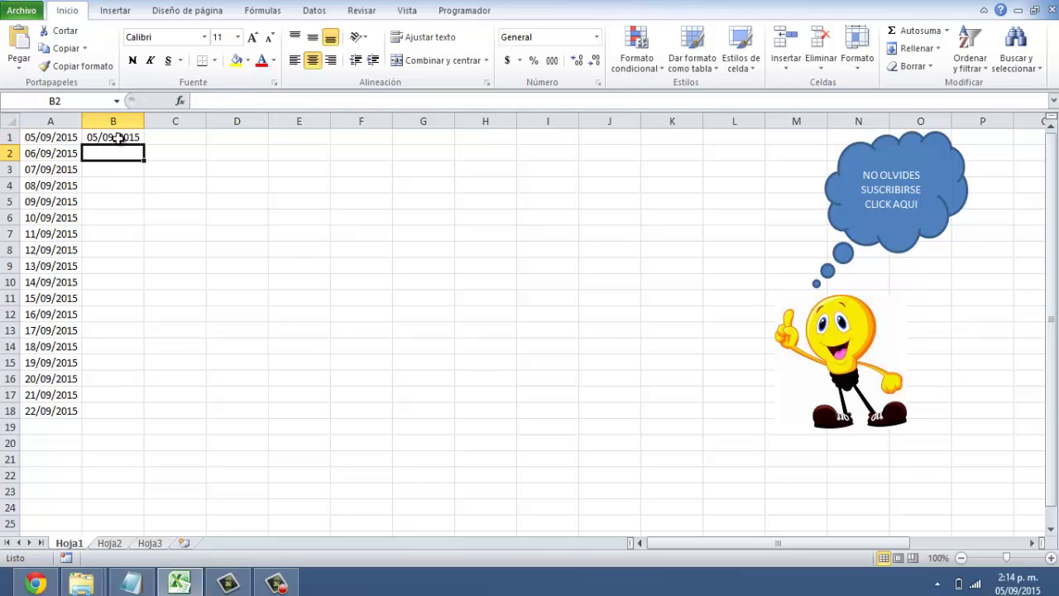
click(118, 138)
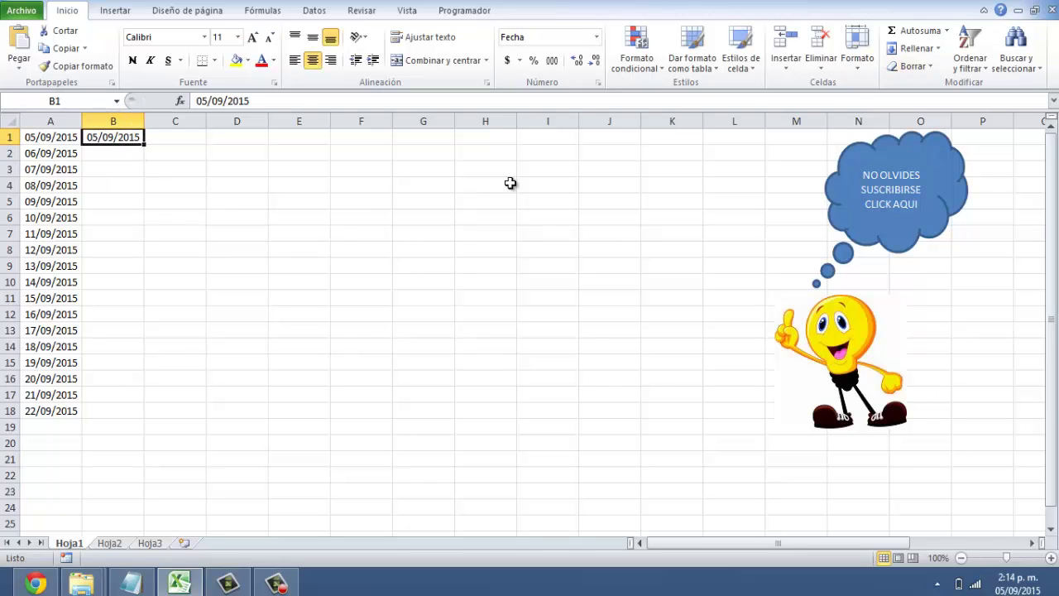
drag(113, 138, 98, 410)
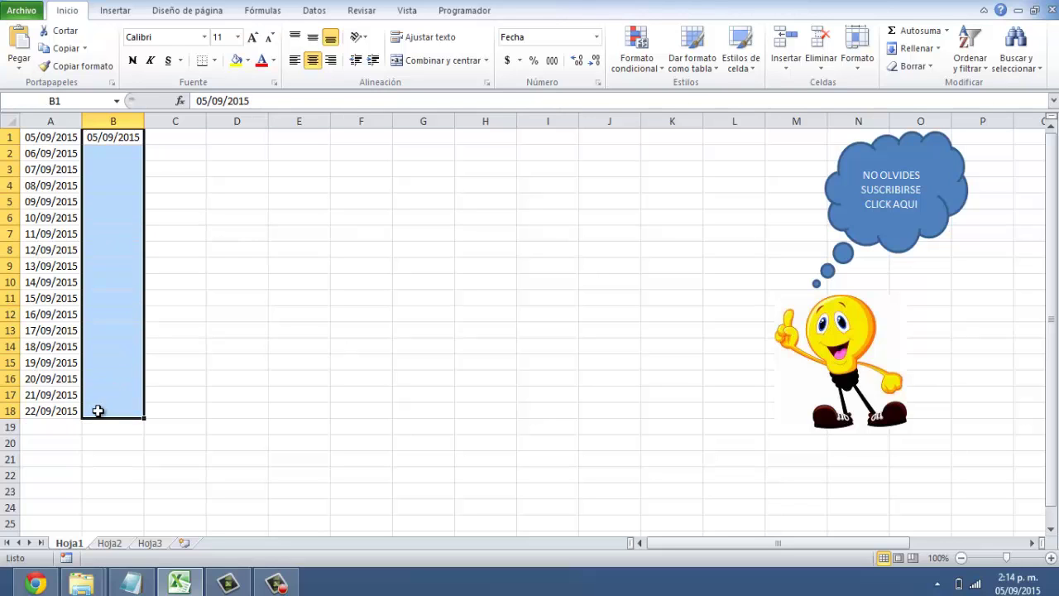
click(933, 49)
click(922, 156)
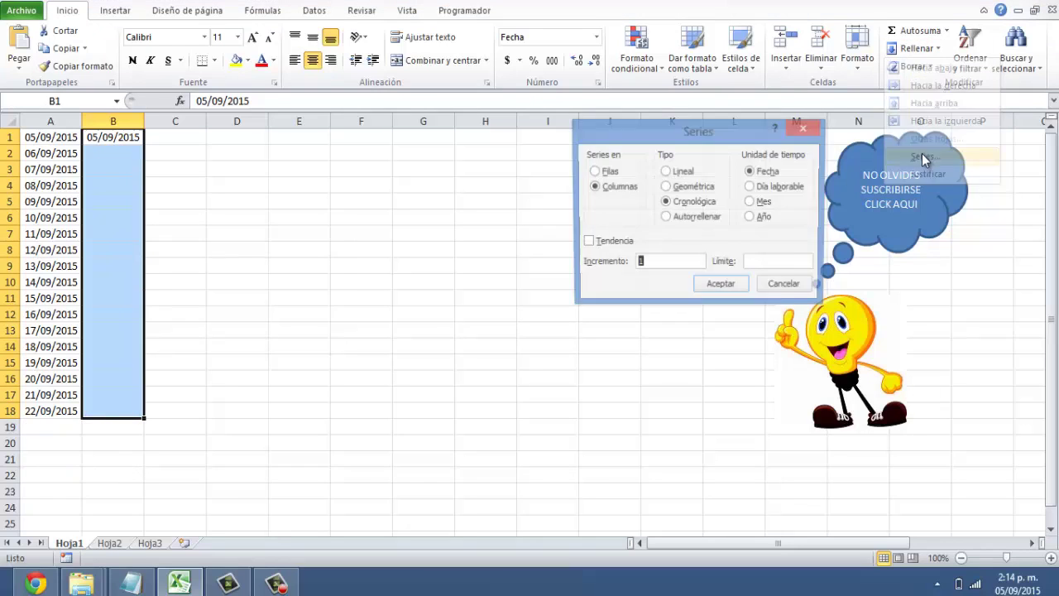
click(670, 204)
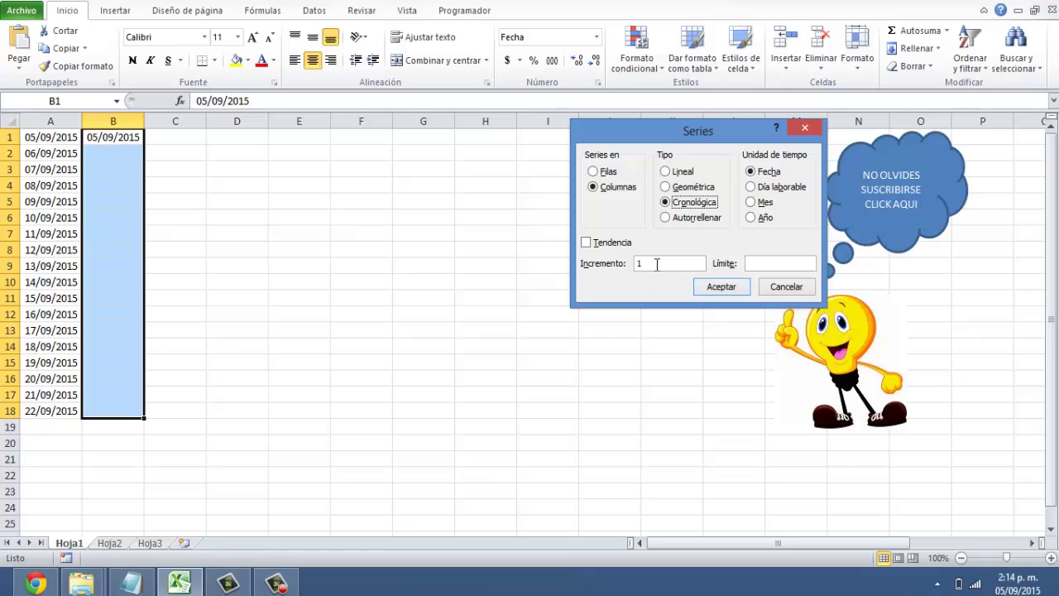
click(719, 291)
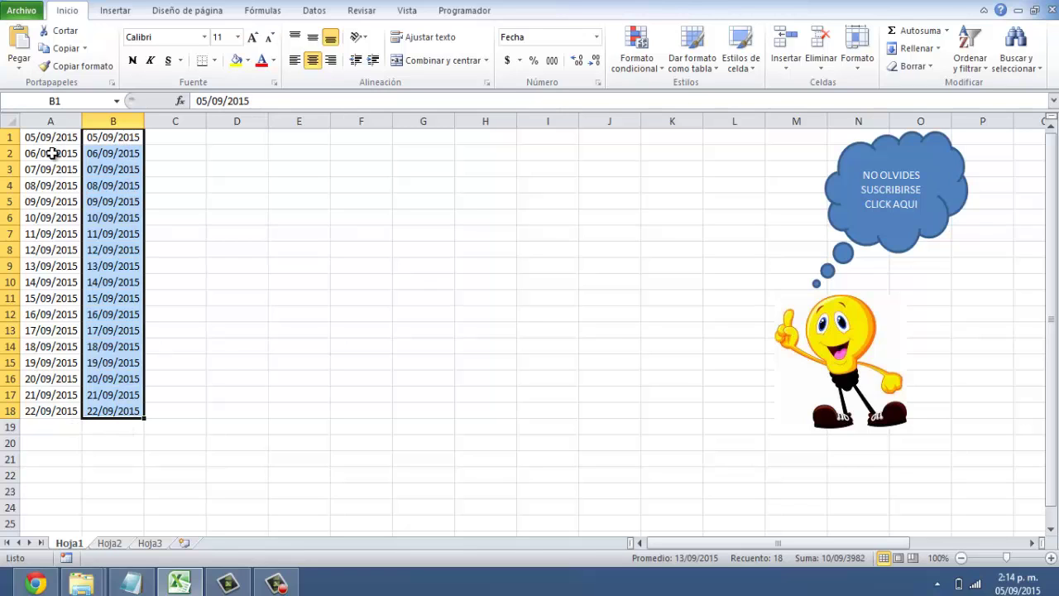
- Copy the start date 05/09/2015 from B1 into C1
click(184, 139)
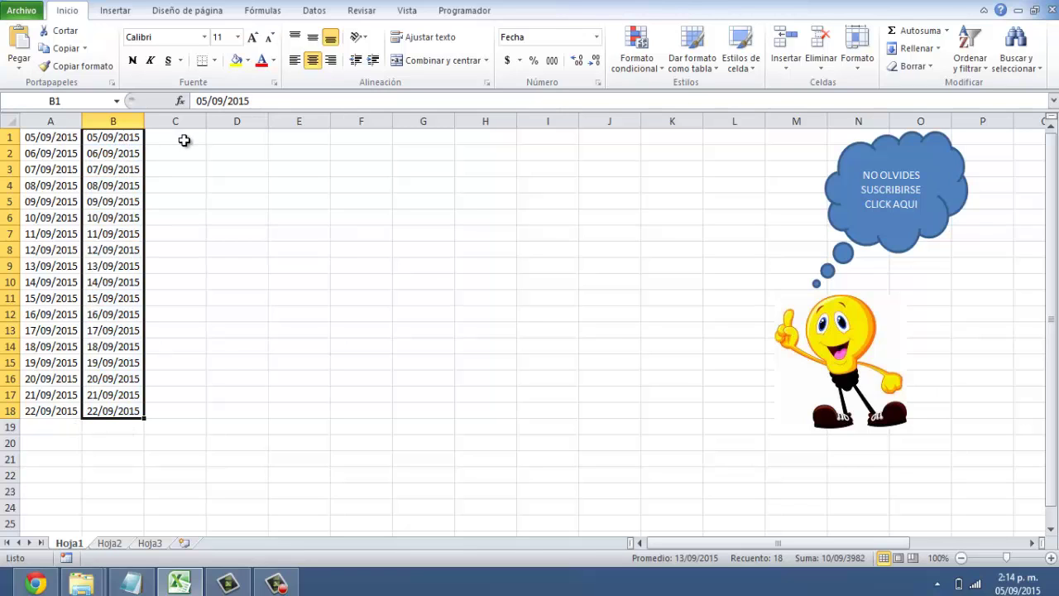
text(05)
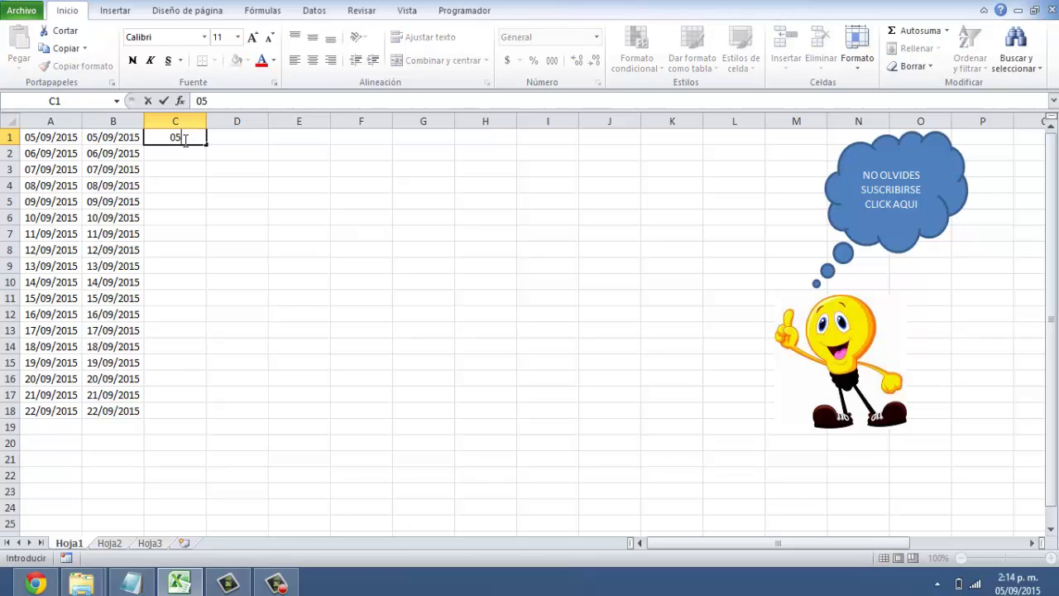
key(Escape)
key(Left)
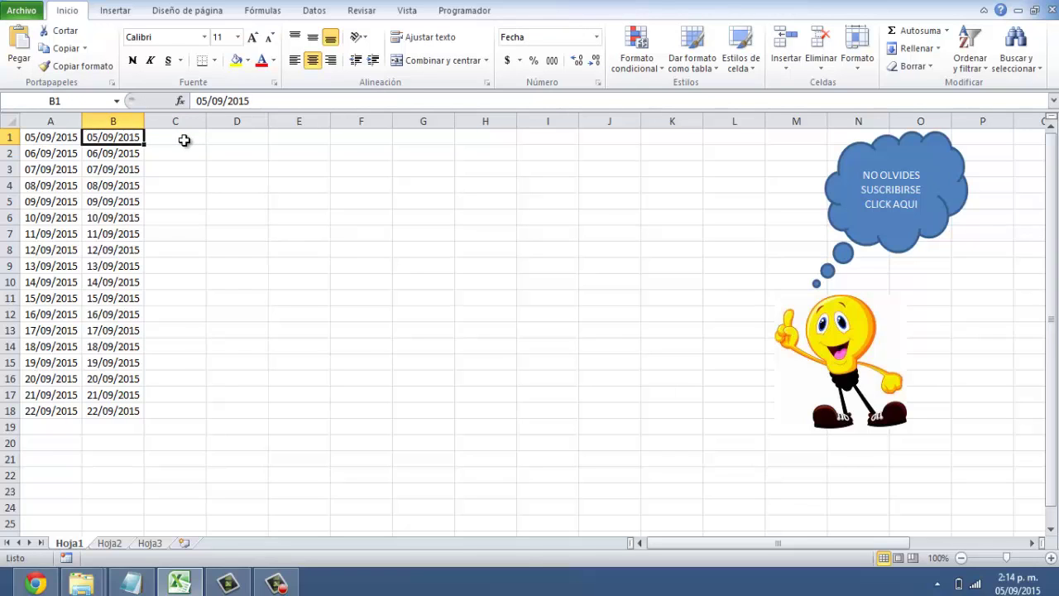
key(ctrl+c)
click(183, 139)
key(ctrl+v)
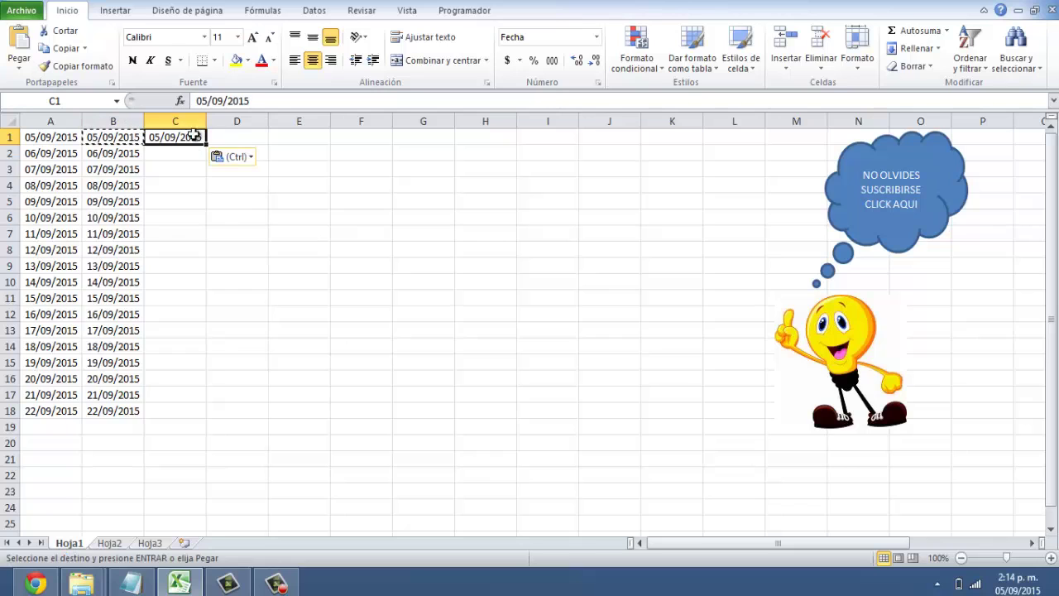
- Fill C1:C18 as a working-day date series (Día laborable) and check the dates
drag(183, 140, 178, 413)
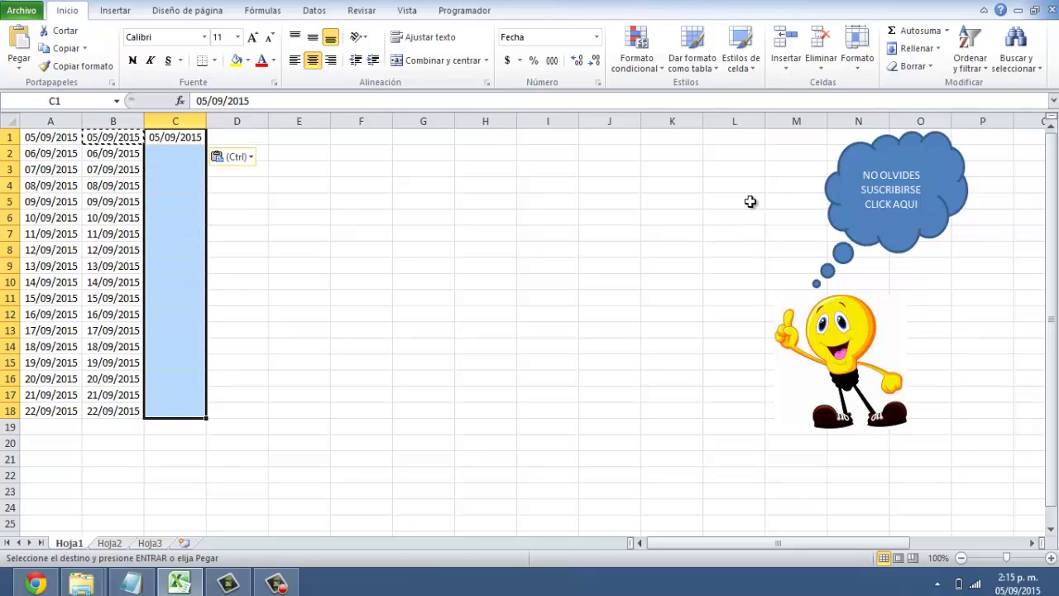
click(917, 48)
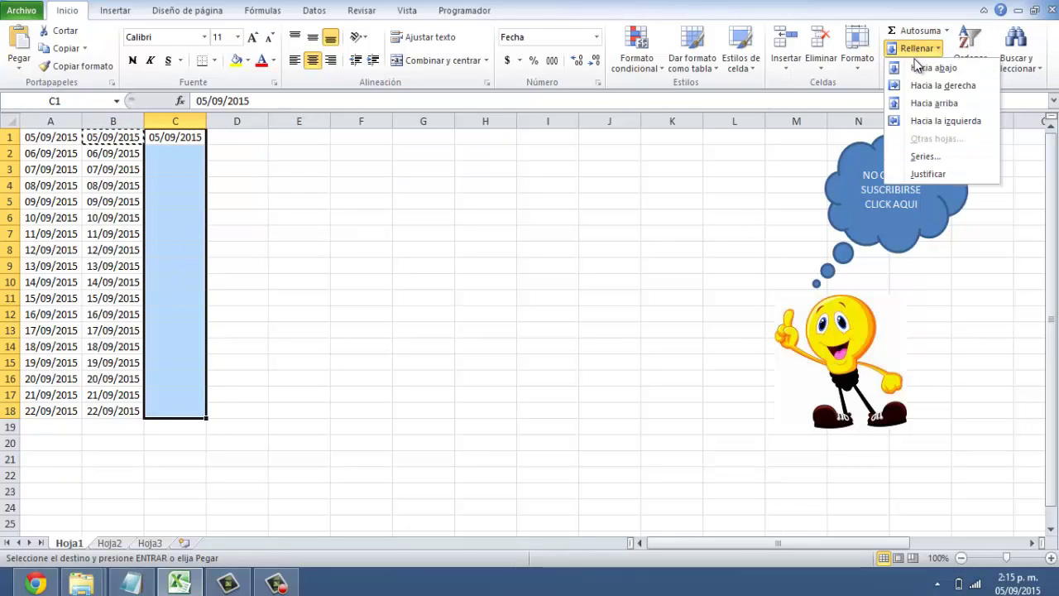
click(925, 157)
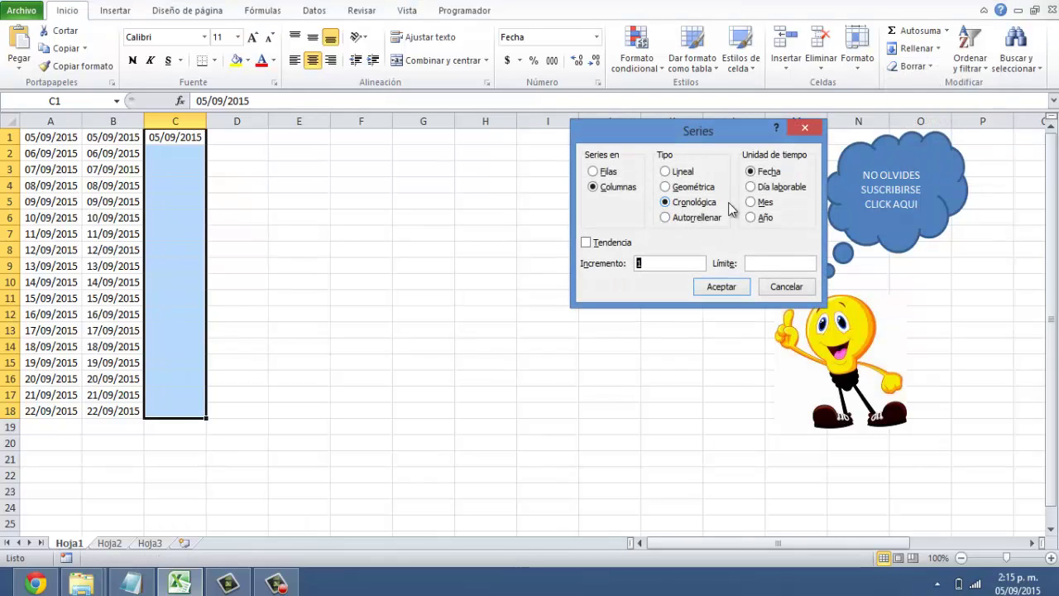
click(763, 192)
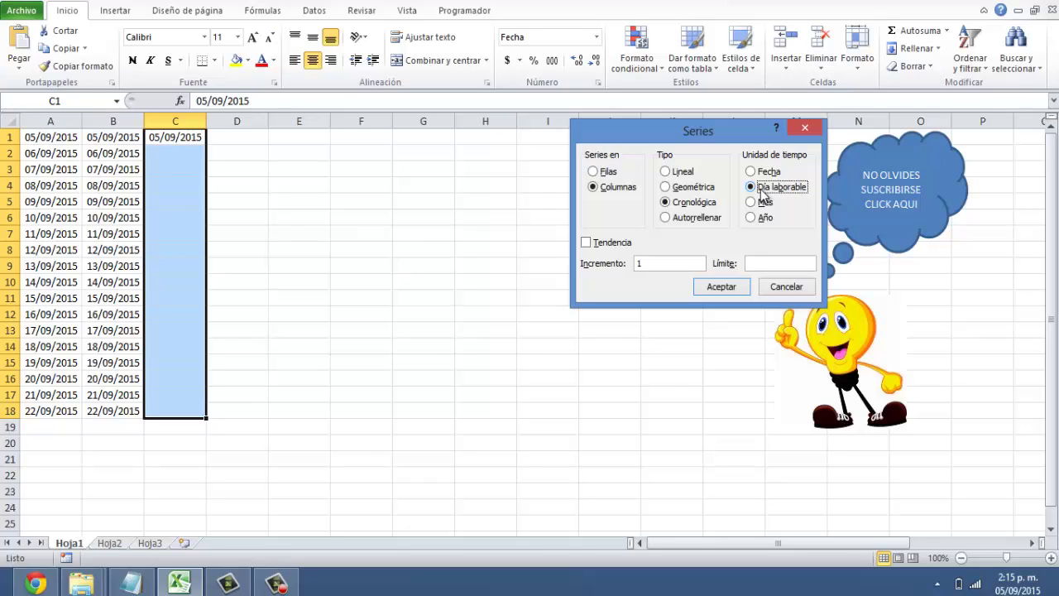
click(721, 289)
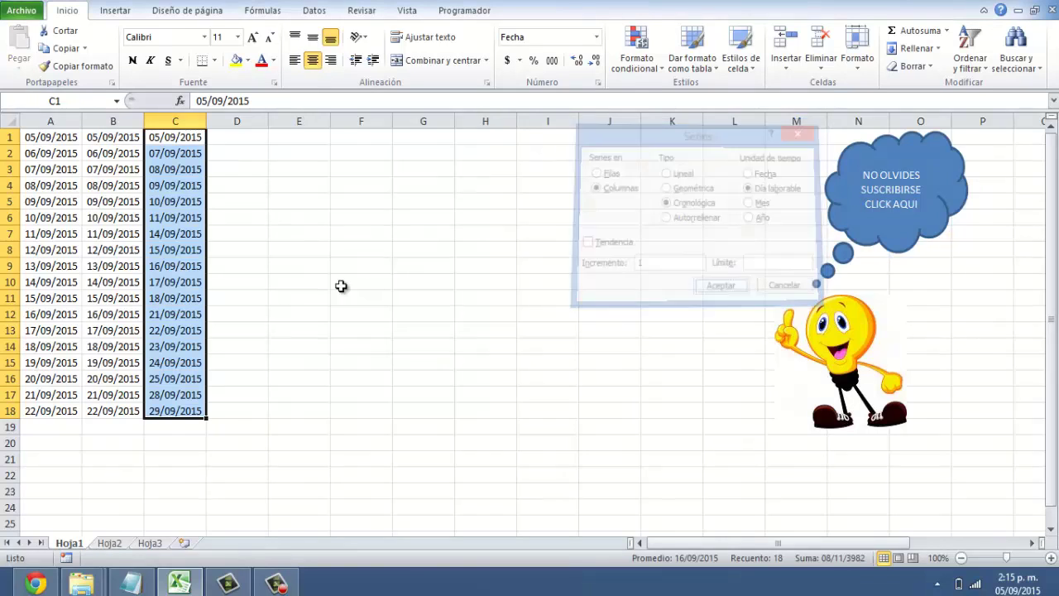
click(172, 155)
key(Down)
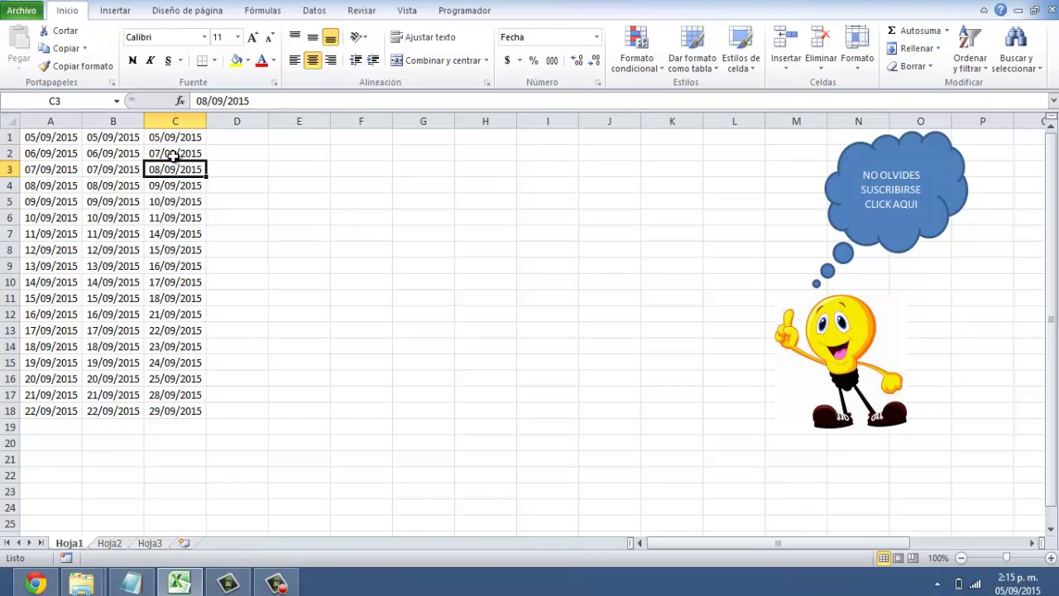
key(Down)
key(Down)
key(Down)
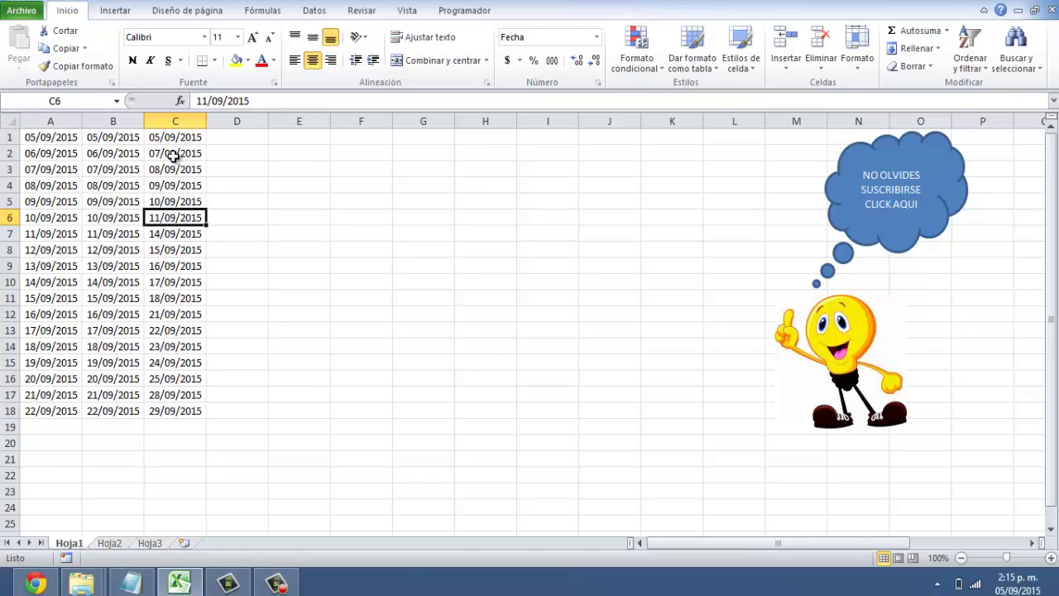
key(Down)
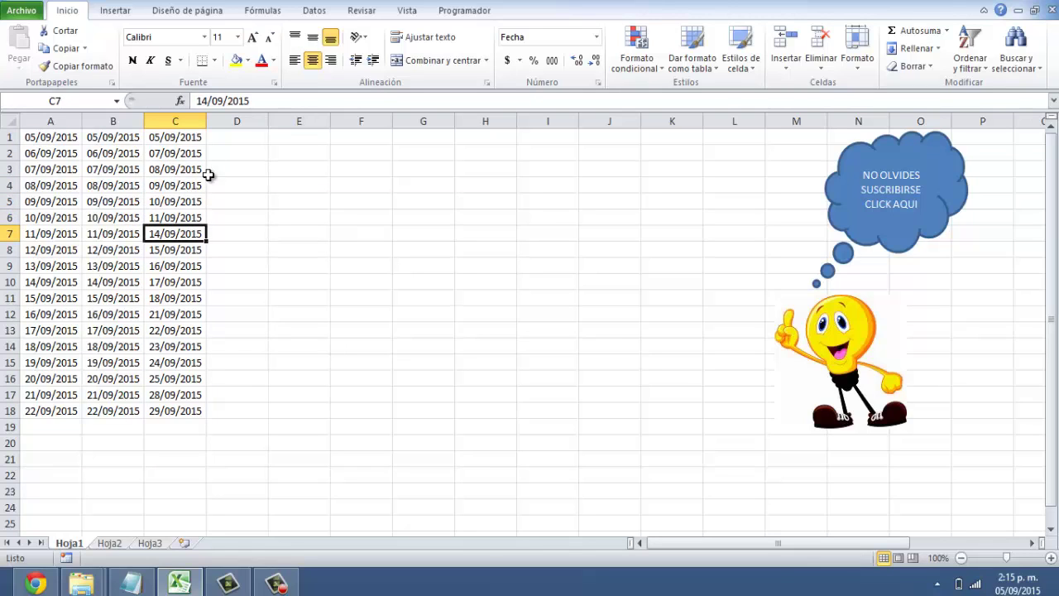
- Copy the start date from C1 into D1
click(230, 138)
click(199, 141)
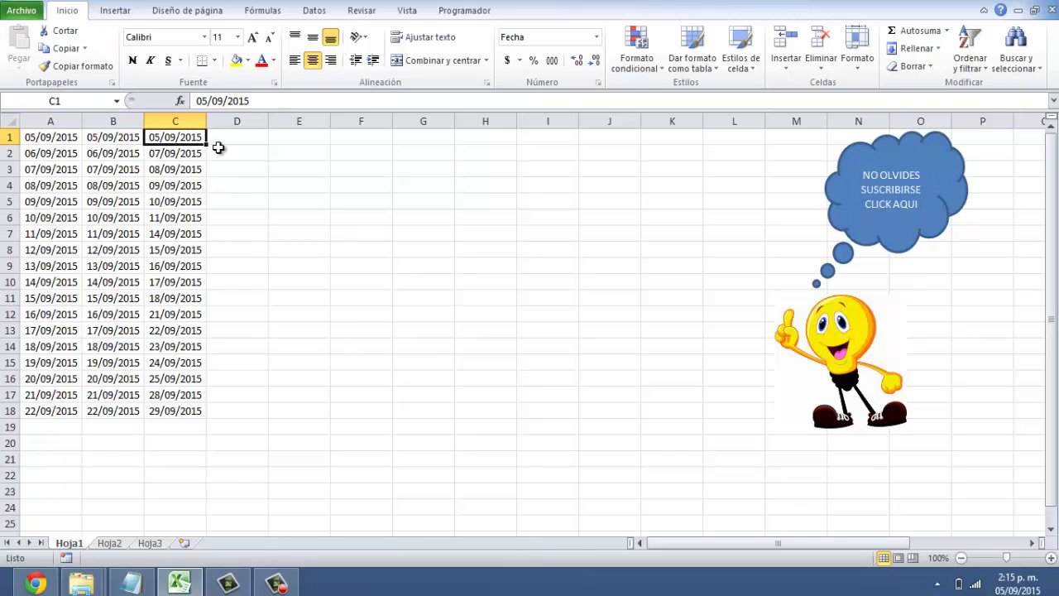
key(ctrl+c)
click(232, 138)
key(ctrl+v)
- Fill D1:D18 with a monthly date series (Mes), ending at 05/02/2017
drag(232, 138, 217, 412)
click(914, 48)
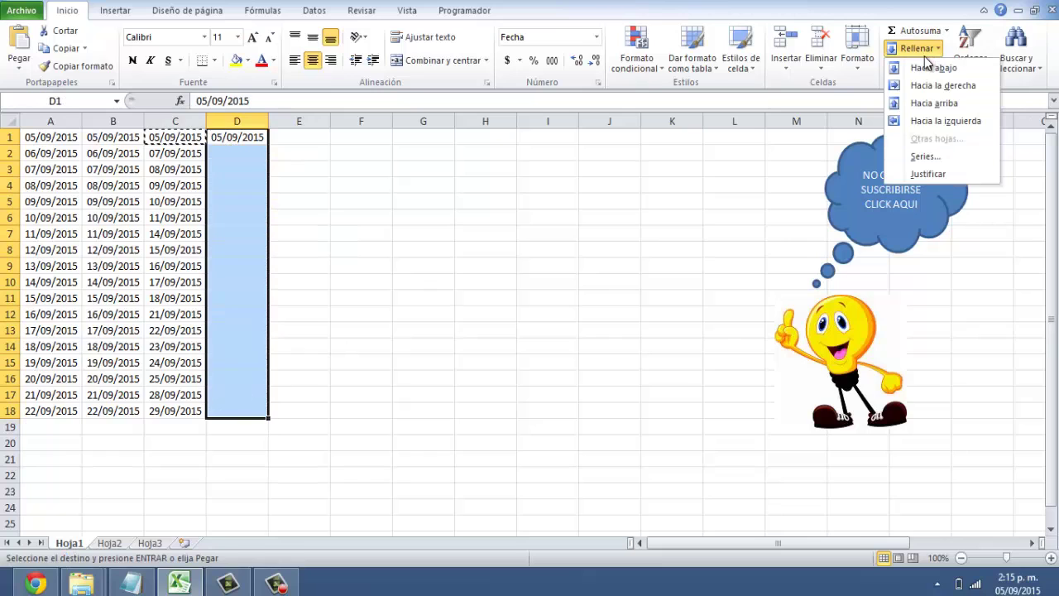
click(921, 157)
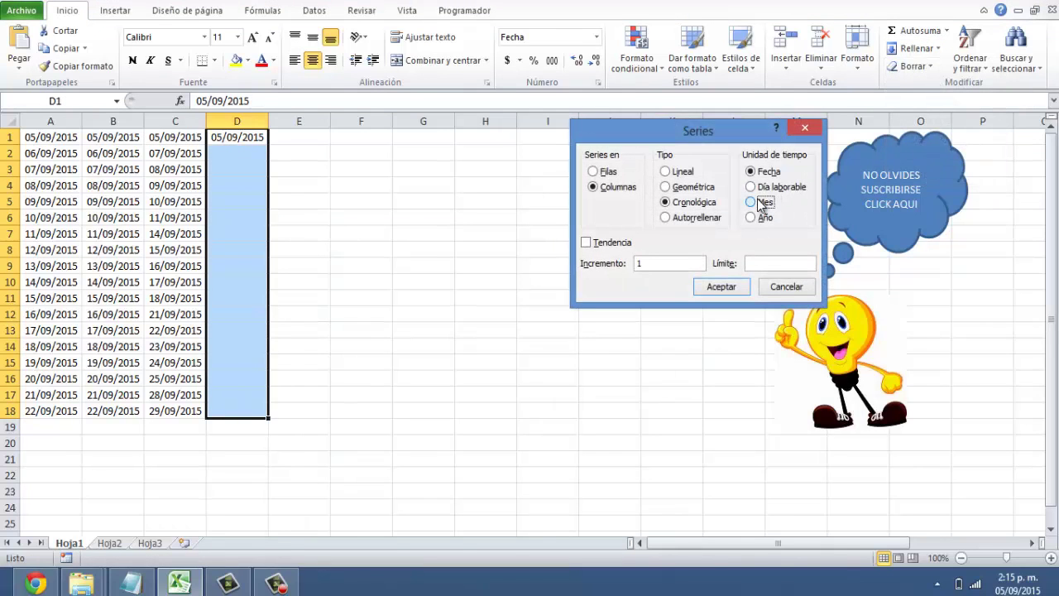
click(710, 289)
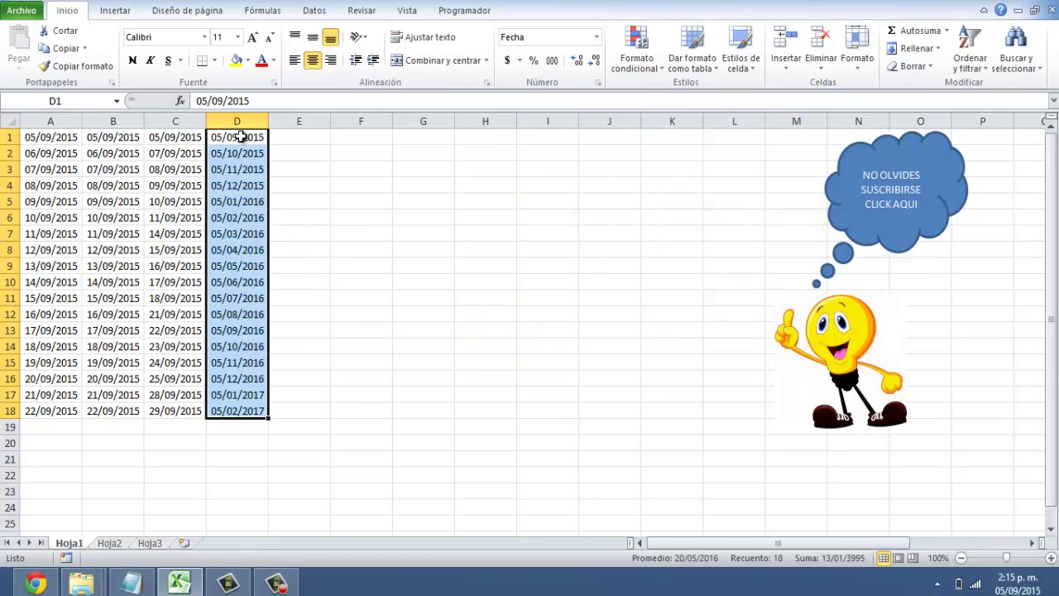
- Review the monthly dates down column D to the last row
click(240, 138)
click(240, 154)
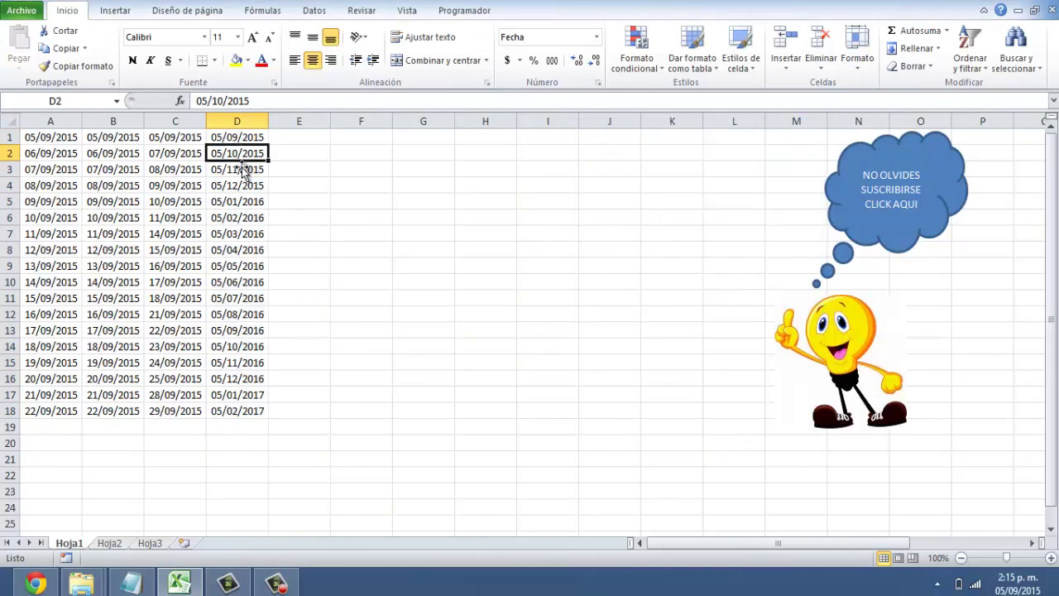
click(242, 169)
click(242, 185)
click(243, 202)
click(246, 217)
click(245, 234)
key(Down)
key(Down)
key(Down)
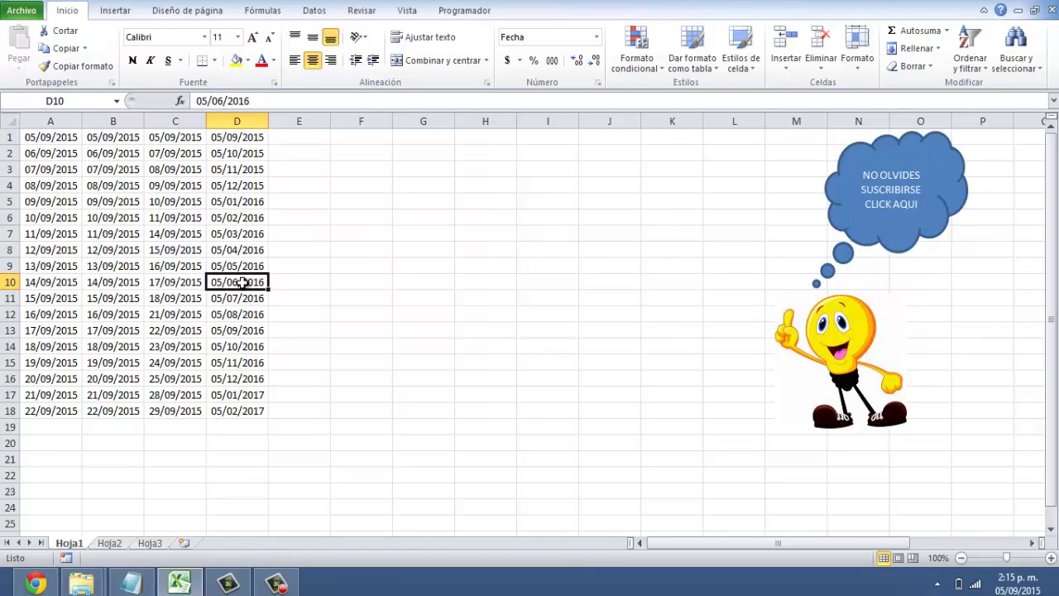
key(Down)
key(Down)
key(Down)
key(Down)
key(Down)
key(Down)
key(Down)
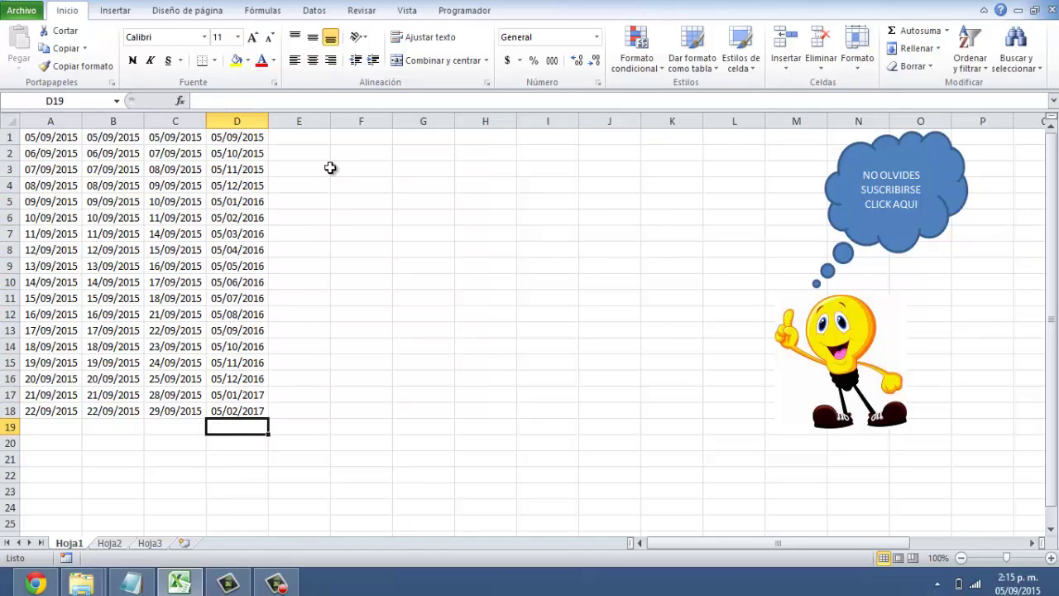
click(303, 138)
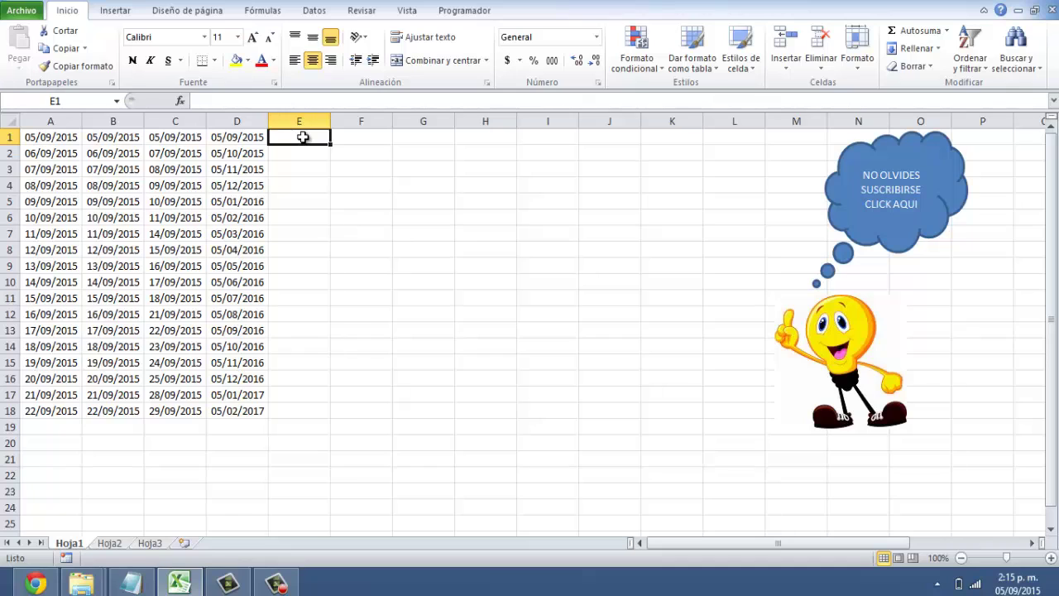
- Copy the start date into E1 and fill E1:E18 by Año with increment 2, ending 05/09/2049
click(256, 135)
key(ctrl+c)
click(302, 139)
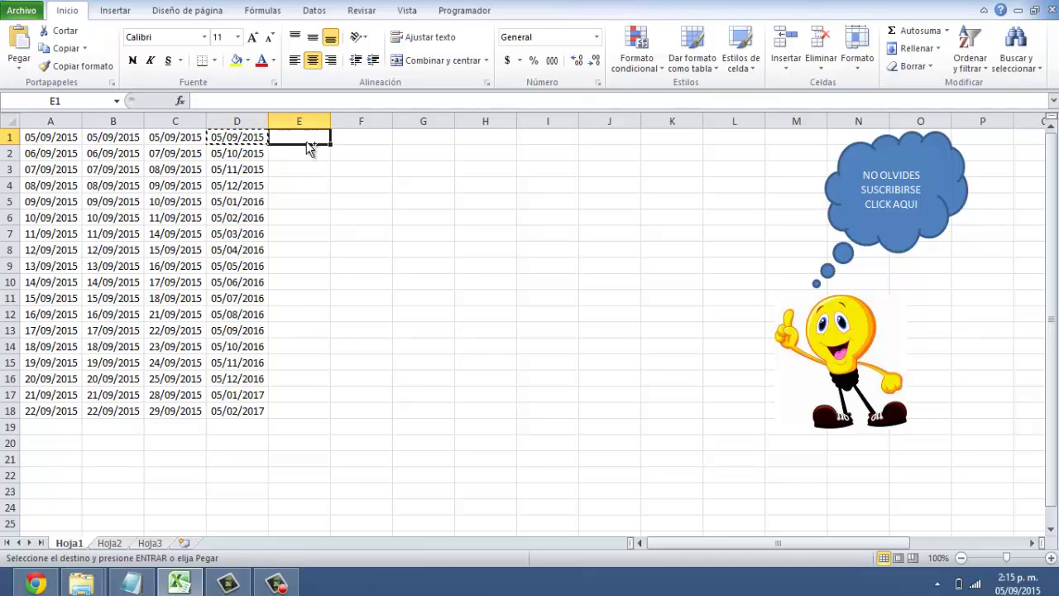
key(ctrl+v)
drag(311, 136, 316, 414)
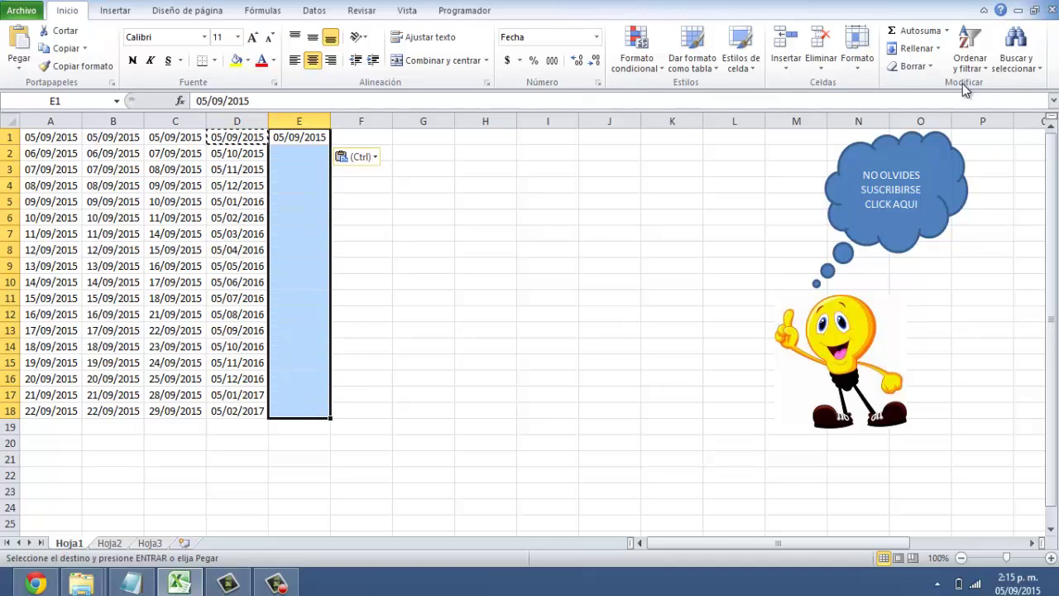
click(933, 49)
click(921, 156)
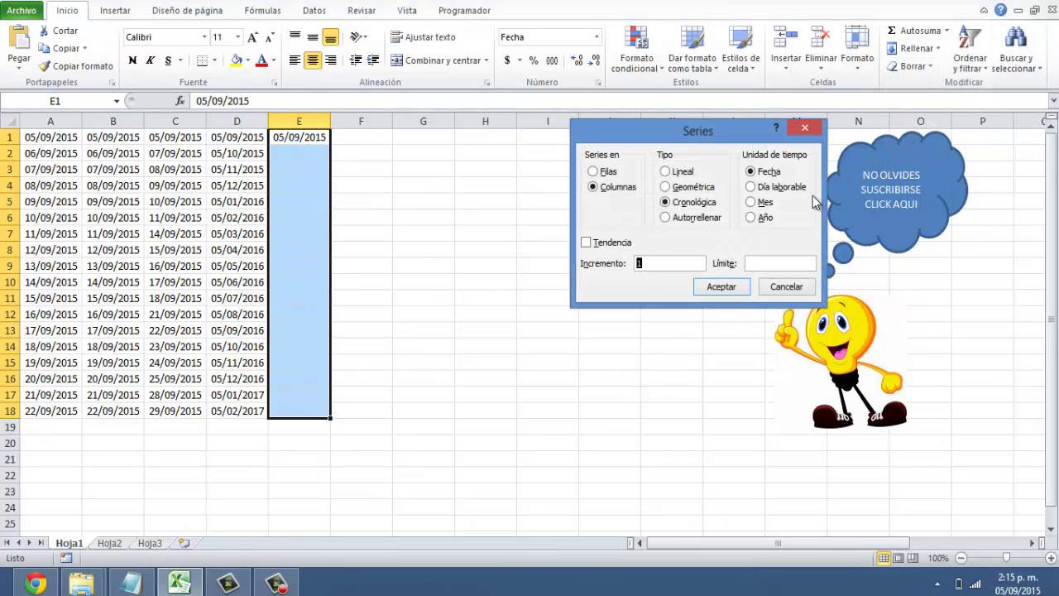
click(753, 220)
text(2)
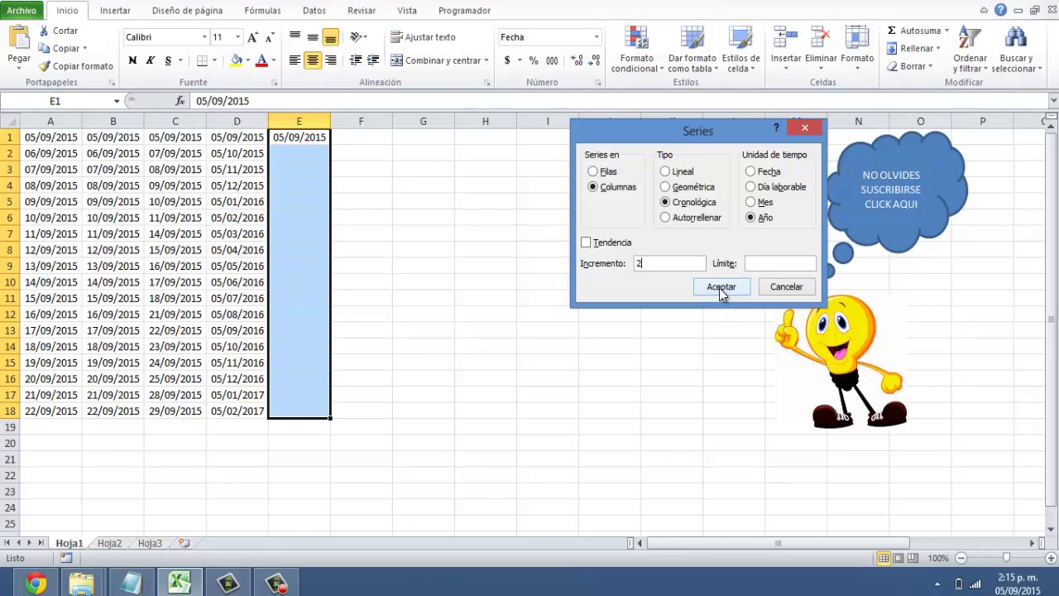
click(720, 287)
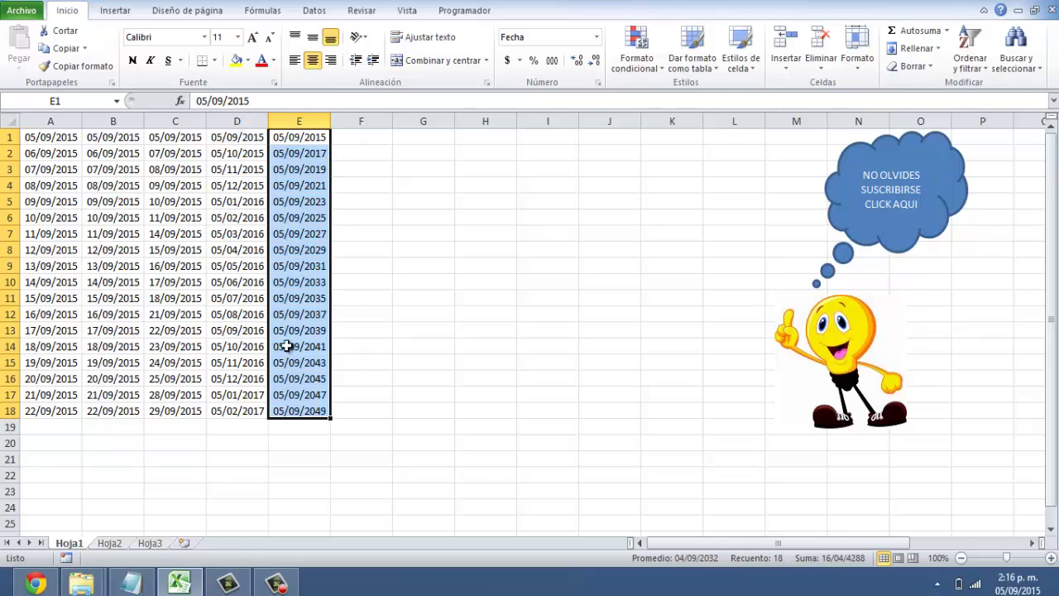
click(71, 457)
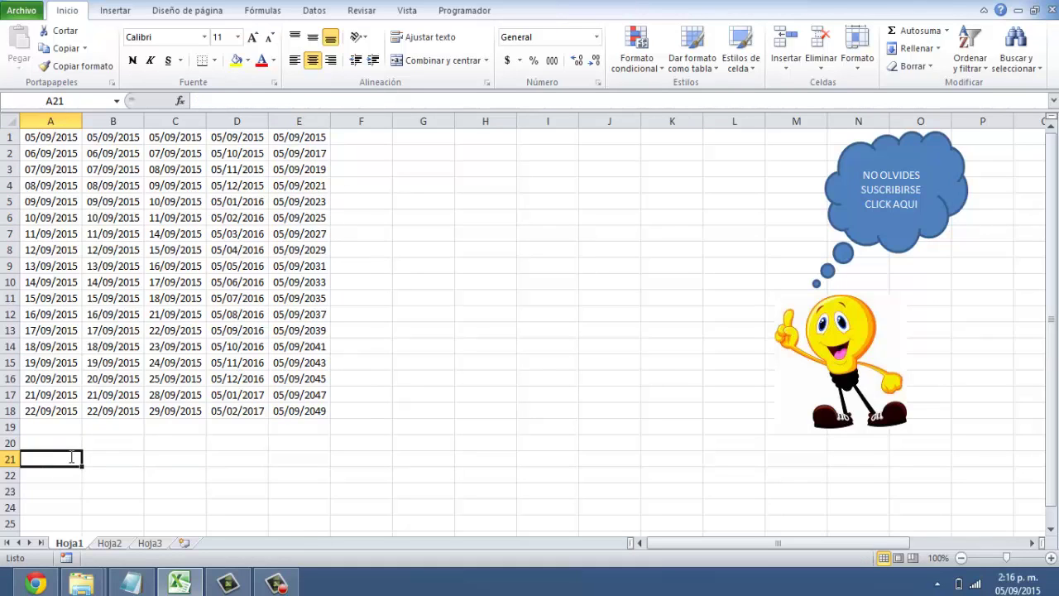
- Enter ENERO and FEBRERO in A21:A22 and fill the months down to DICIEMBRE in A32
text(ENERO)
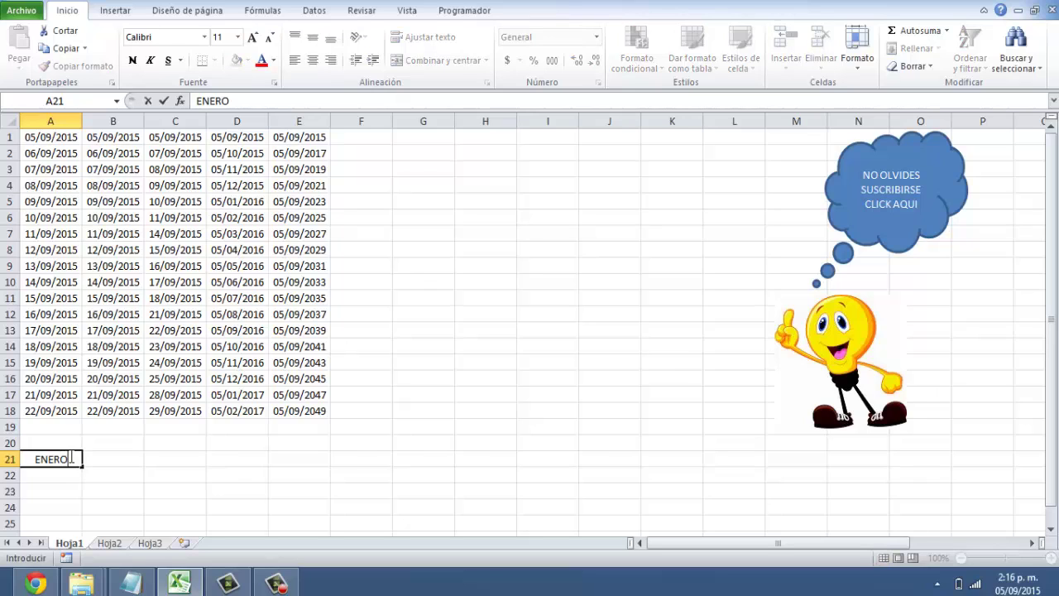
key(Return)
text(FE)
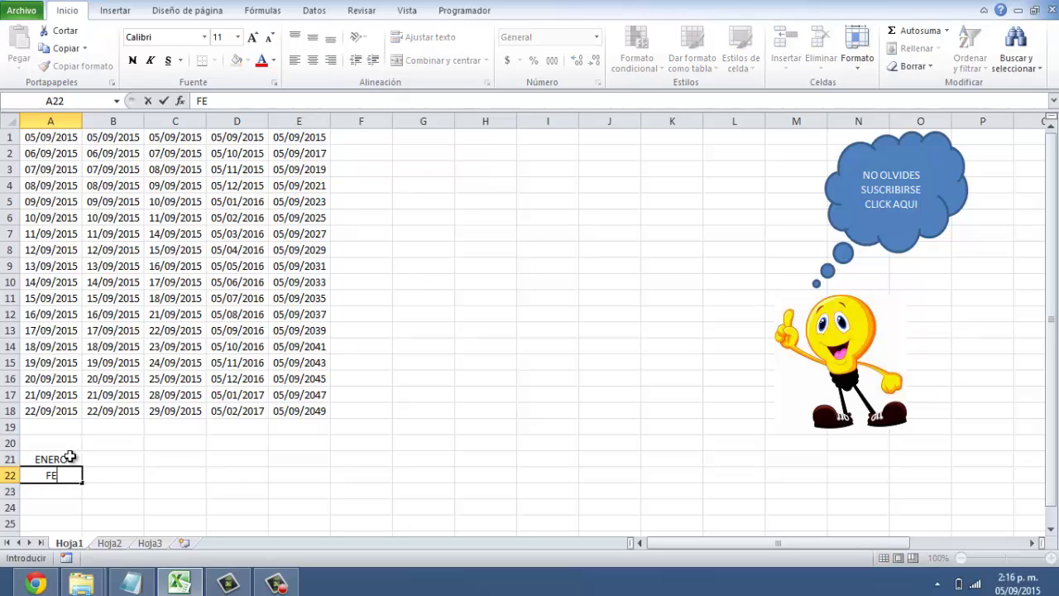
text(BRERO)
key(Return)
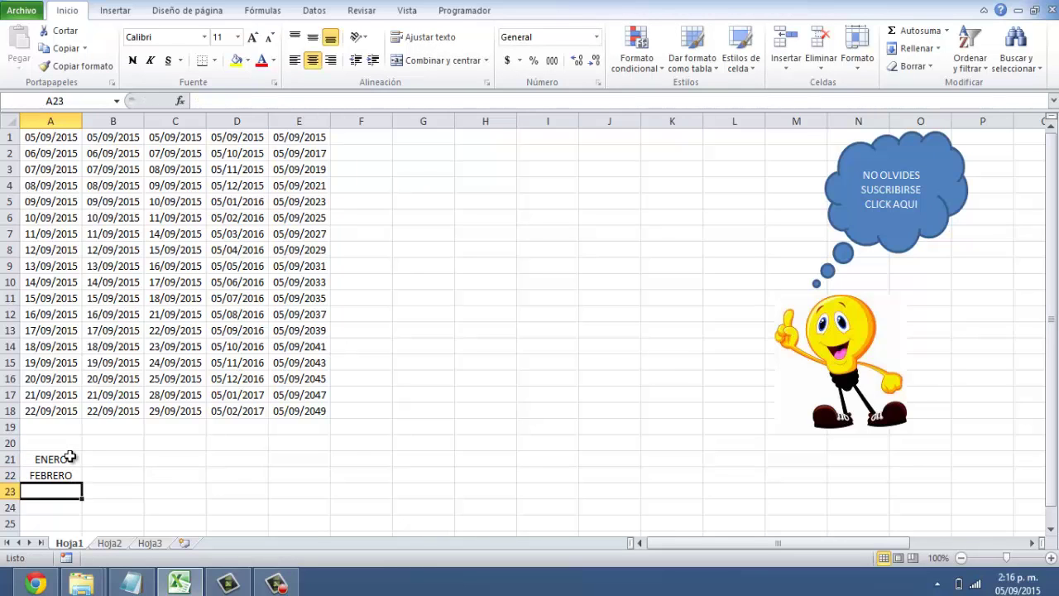
drag(70, 456, 70, 476)
scroll(74, 488, down, 3)
scroll(74, 488, down, 2)
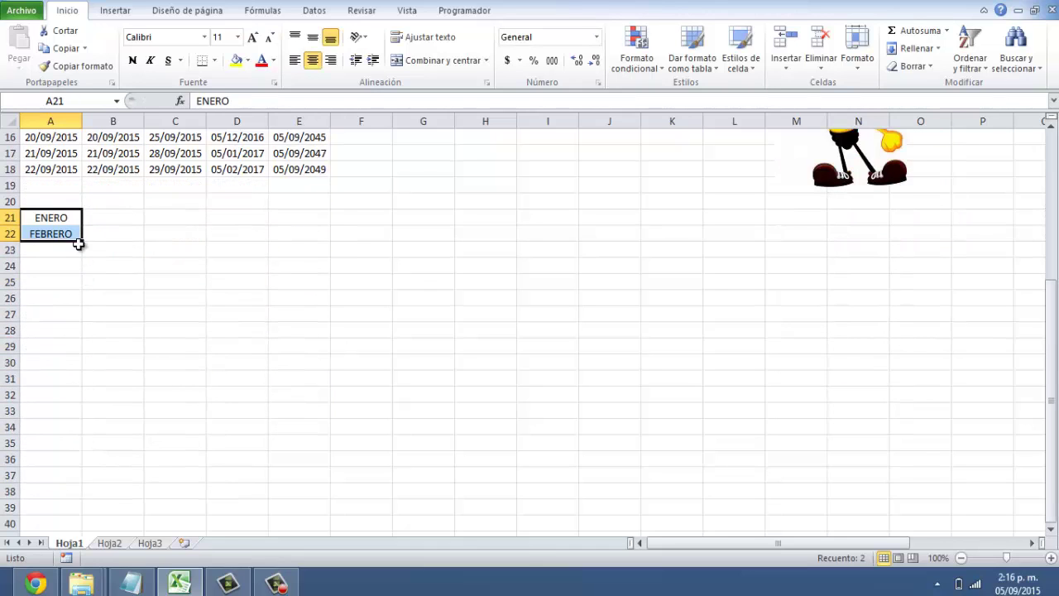
drag(83, 242, 60, 414)
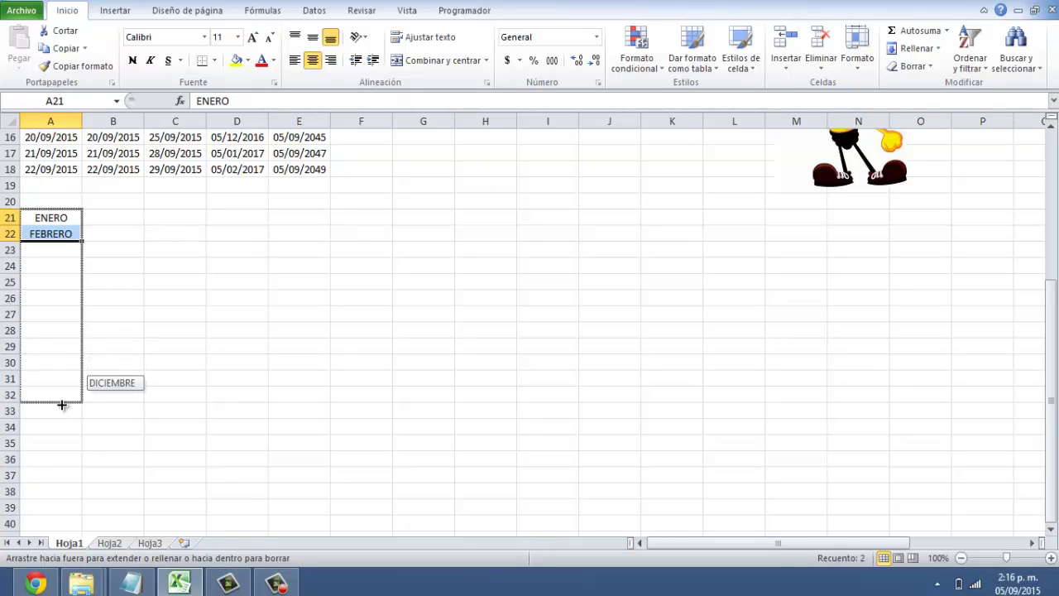
drag(60, 414, 61, 403)
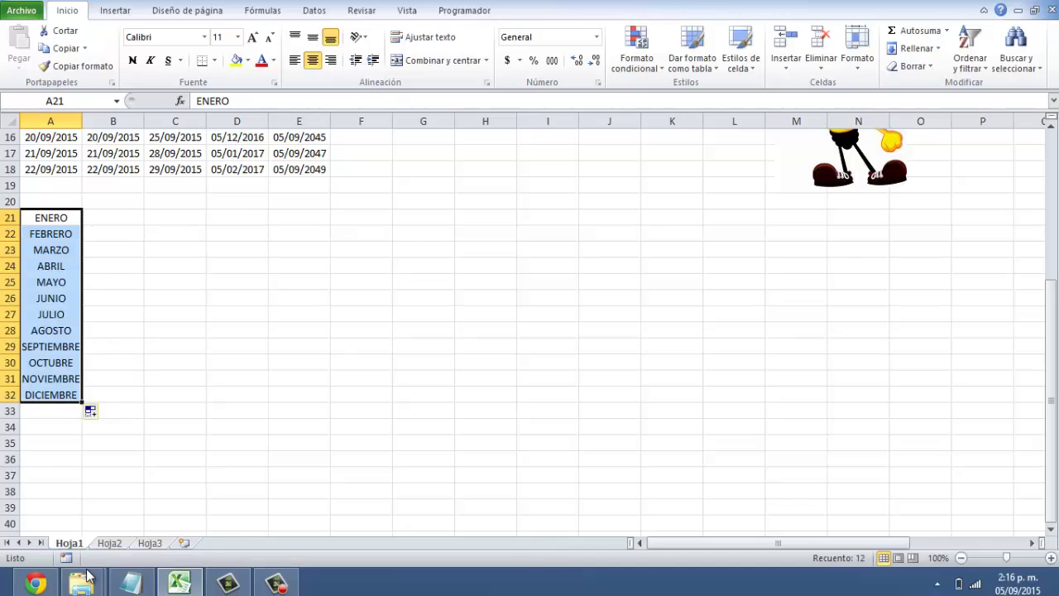
click(52, 394)
- Enter FEBRERO in B21 and fill the months across row 21 to L21
click(43, 218)
click(91, 220)
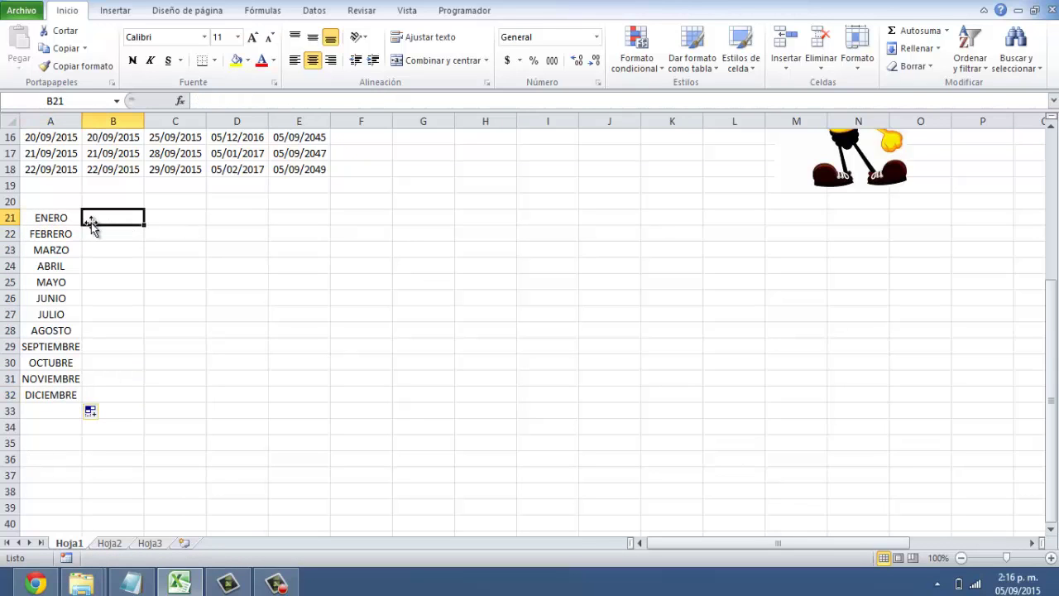
text(FEBRERO)
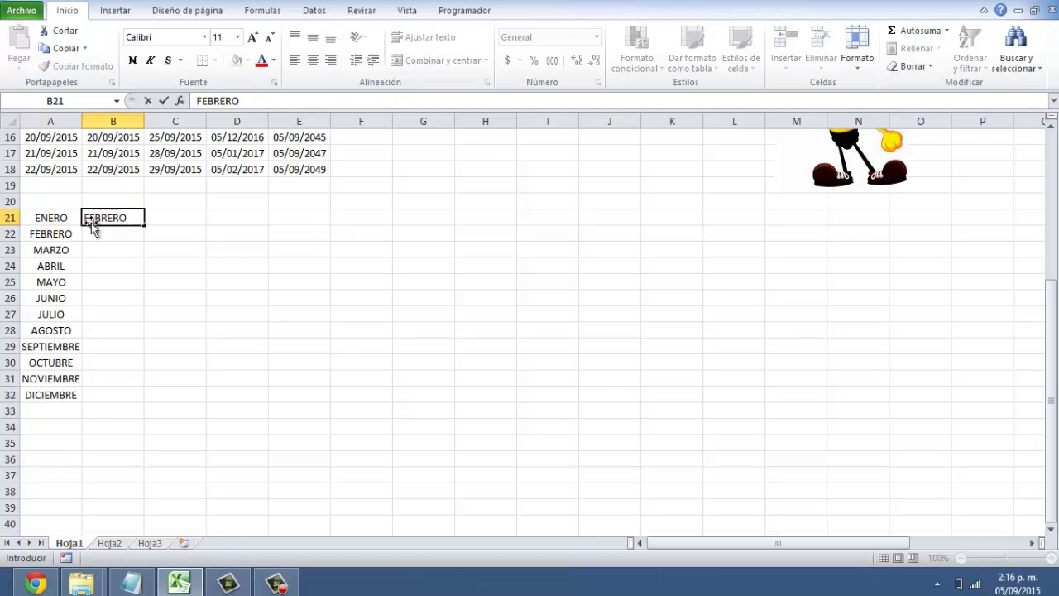
key(Return)
drag(73, 217, 609, 217)
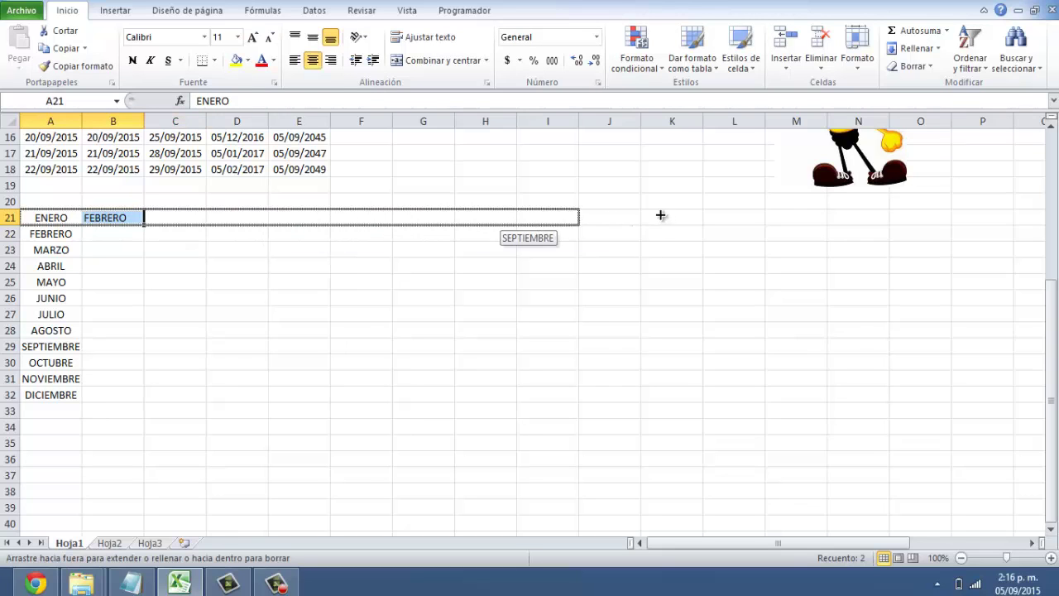
drag(660, 216, 760, 217)
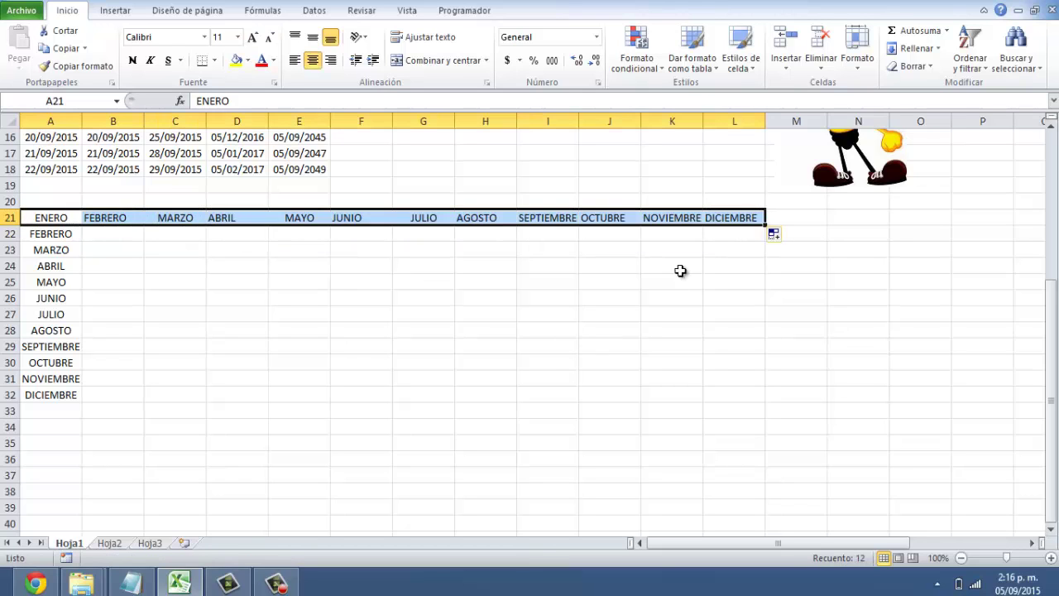
click(538, 357)
scroll(539, 357, up, 1)
- Delete every date and month name in A1:L32, ending back at cell A1
scroll(539, 357, up, 4)
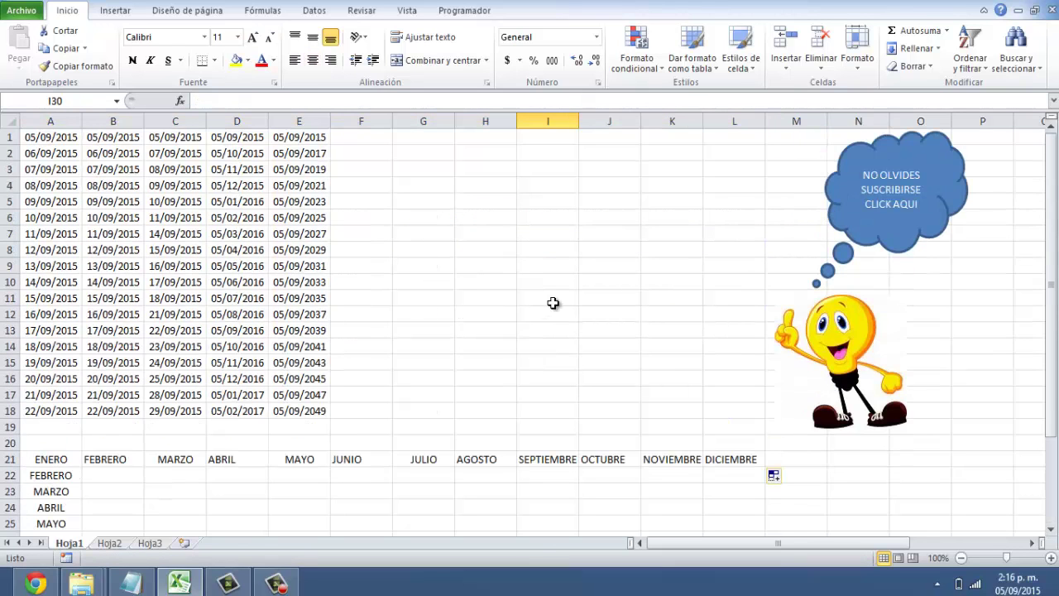
scroll(552, 303, down, 5)
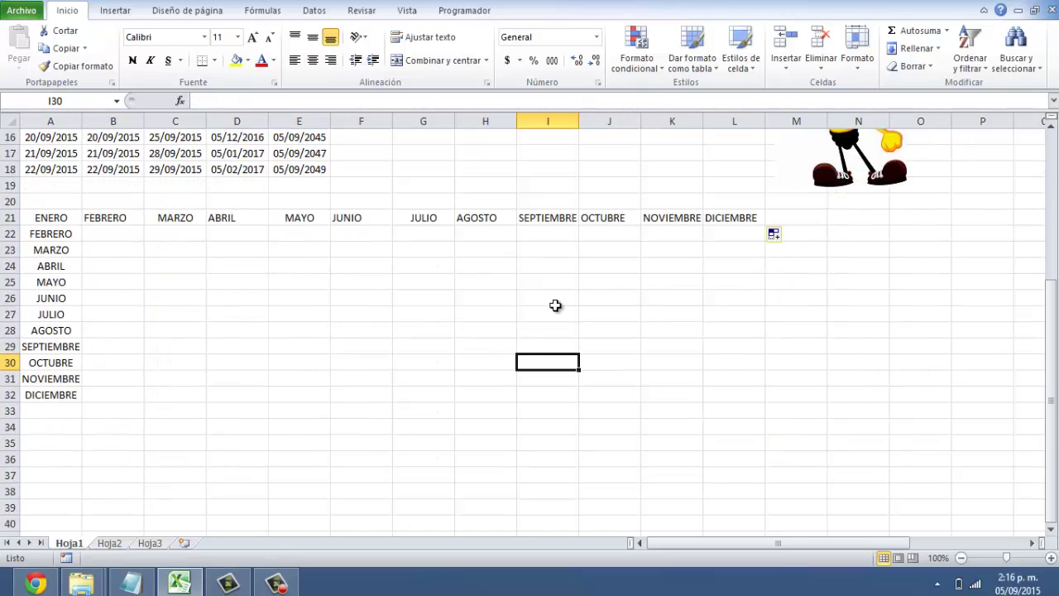
scroll(555, 306, up, 5)
scroll(551, 308, down, 4)
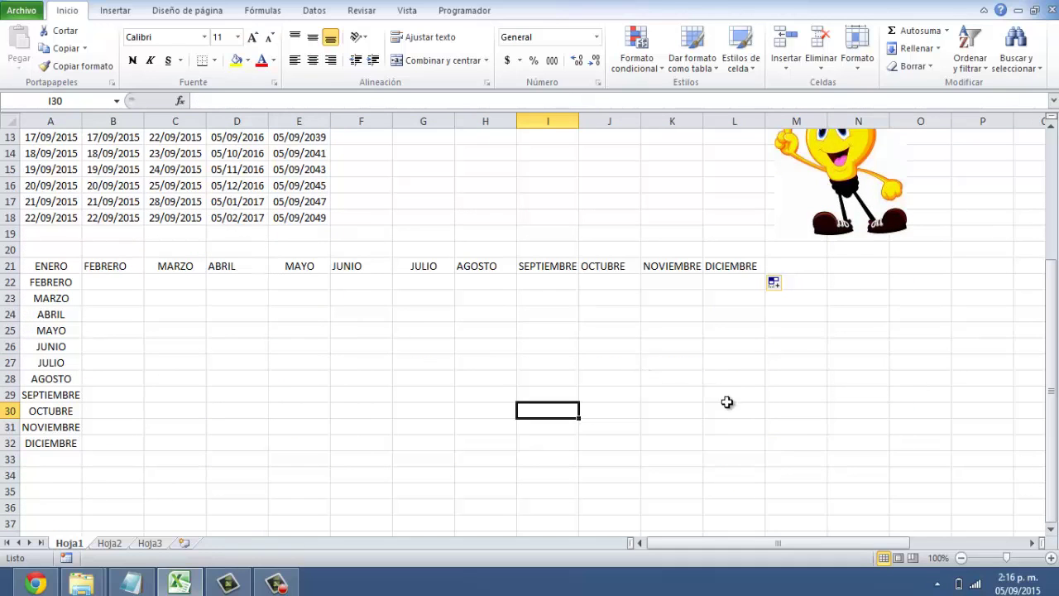
mouse_move(731, 422)
mouse_down()
mouse_move(678, 434)
mouse_move(33, 120)
mouse_up()
key(Delete)
scroll(389, 331, down, 6)
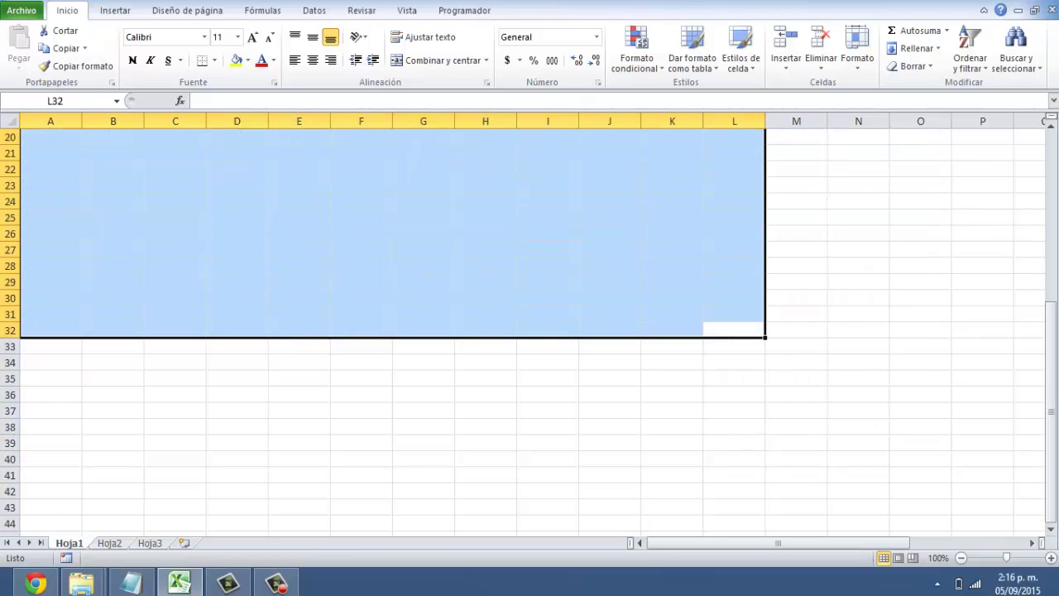
scroll(118, 213, up, 4)
scroll(66, 157, up, 3)
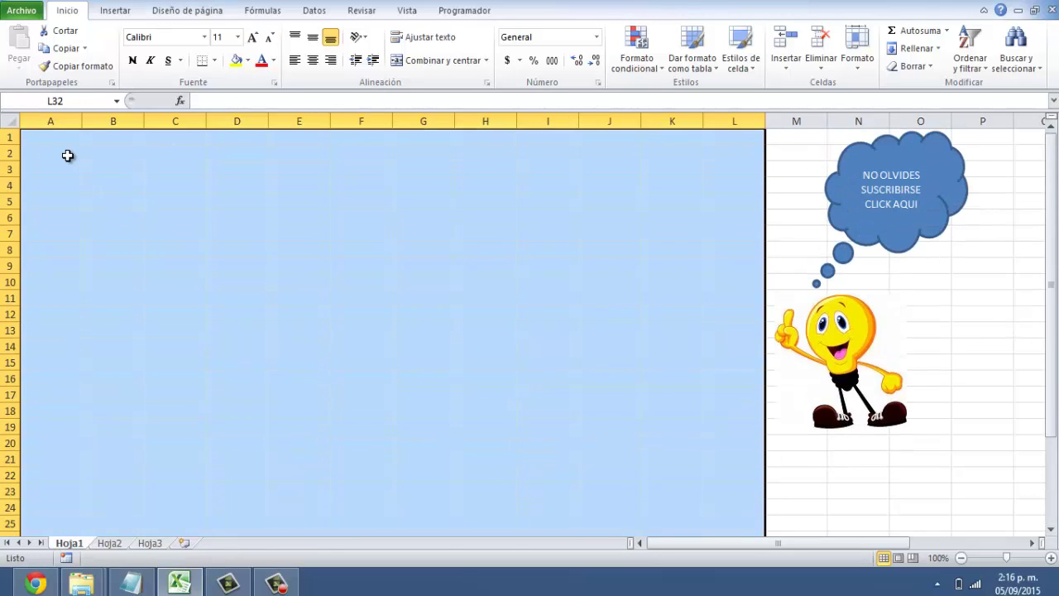
click(60, 138)
- Enter CASA 1 and CASA 2 in A1:A2 and extend the series to CASA 10 in A10
text(CASA 1)
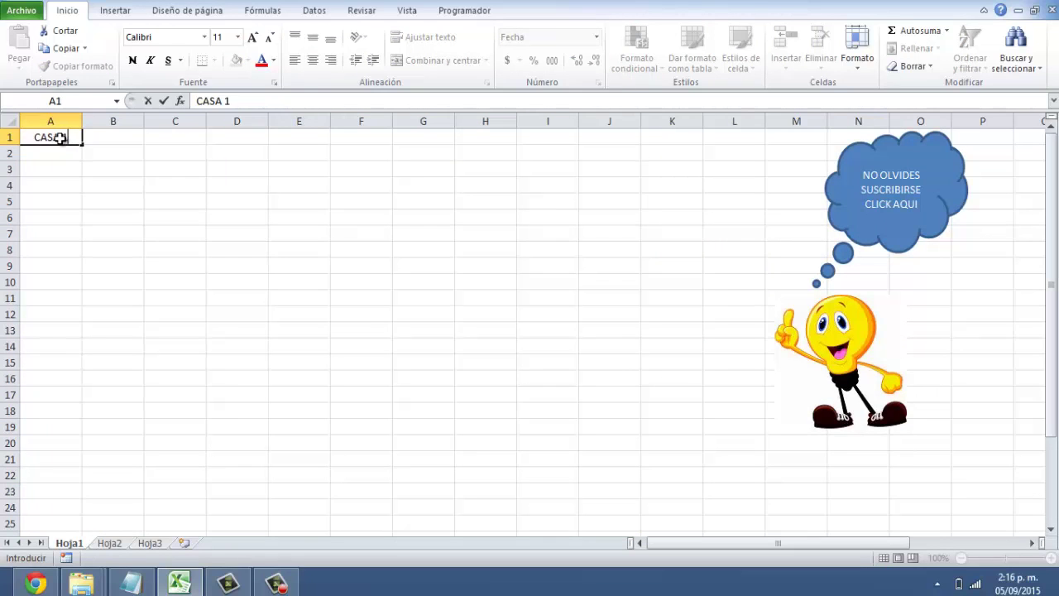
key(Return)
text(CASA 1)
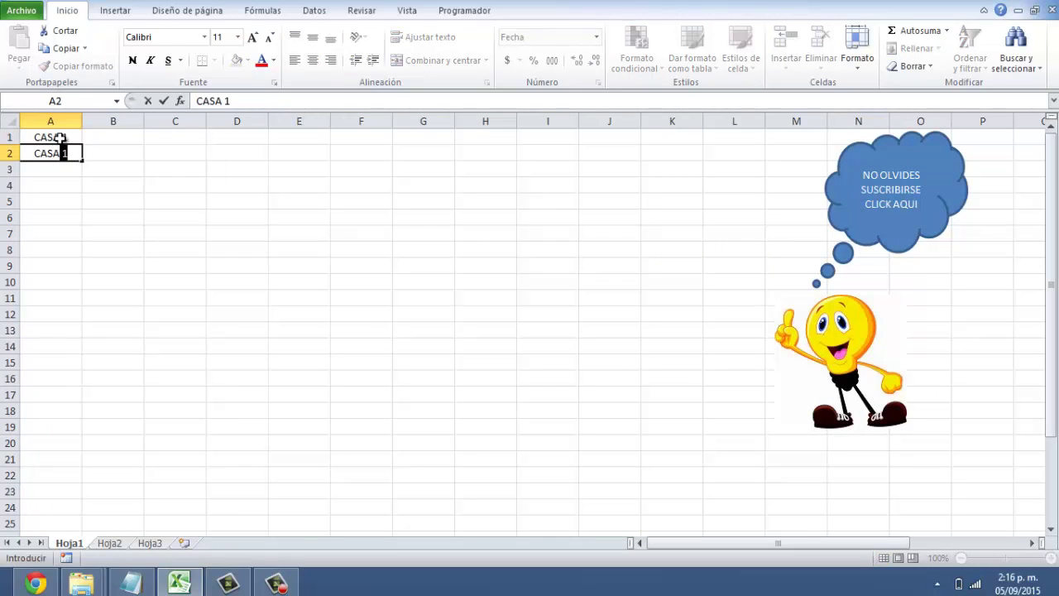
key(Return)
drag(59, 137, 78, 291)
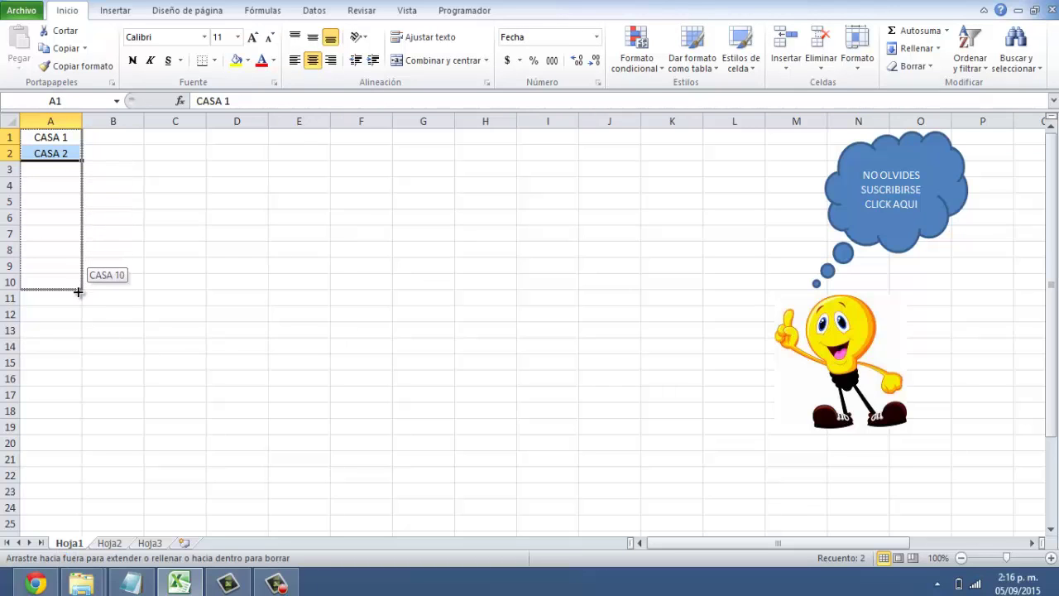
drag(73, 293, 72, 293)
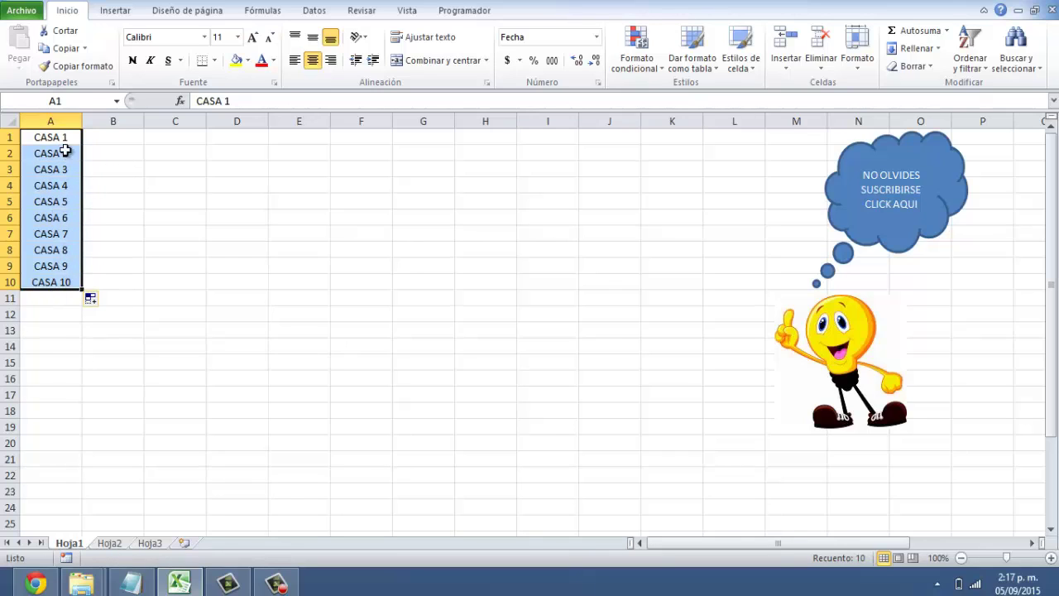
click(184, 134)
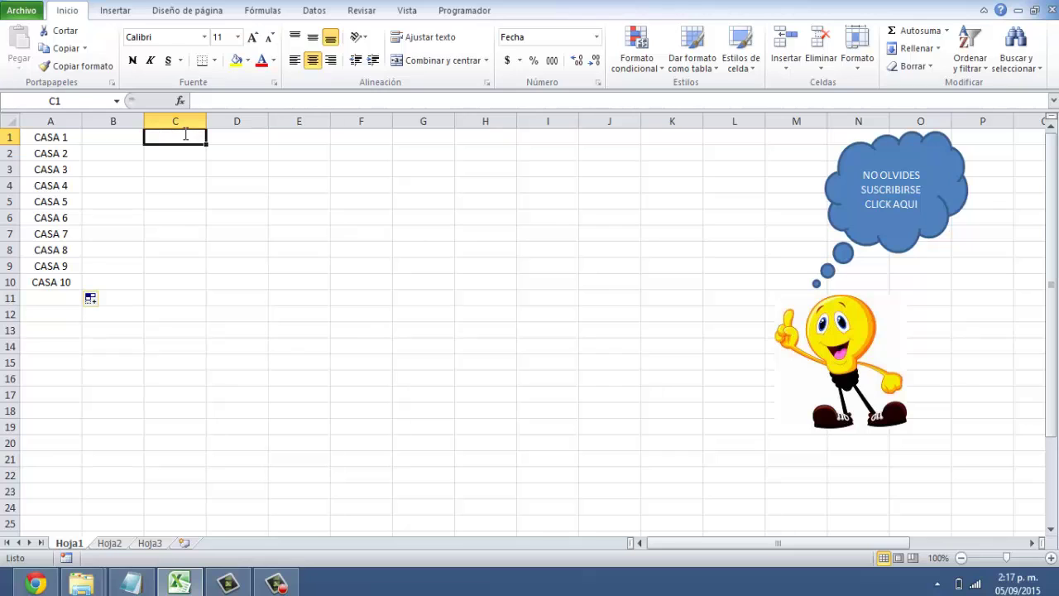
- Type CASA, CARRO, CELULAR and TELEVISOR in C1:C4 and repeat them down to C17
text(CASA)
key(Return)
text(CARRO)
key(Return)
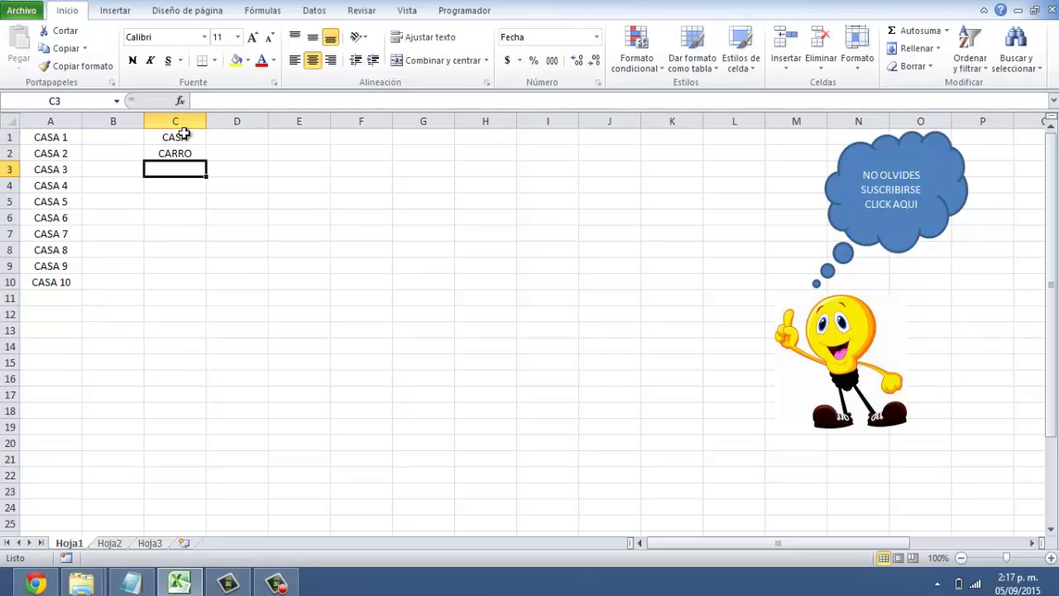
text(CELULAR)
key(Return)
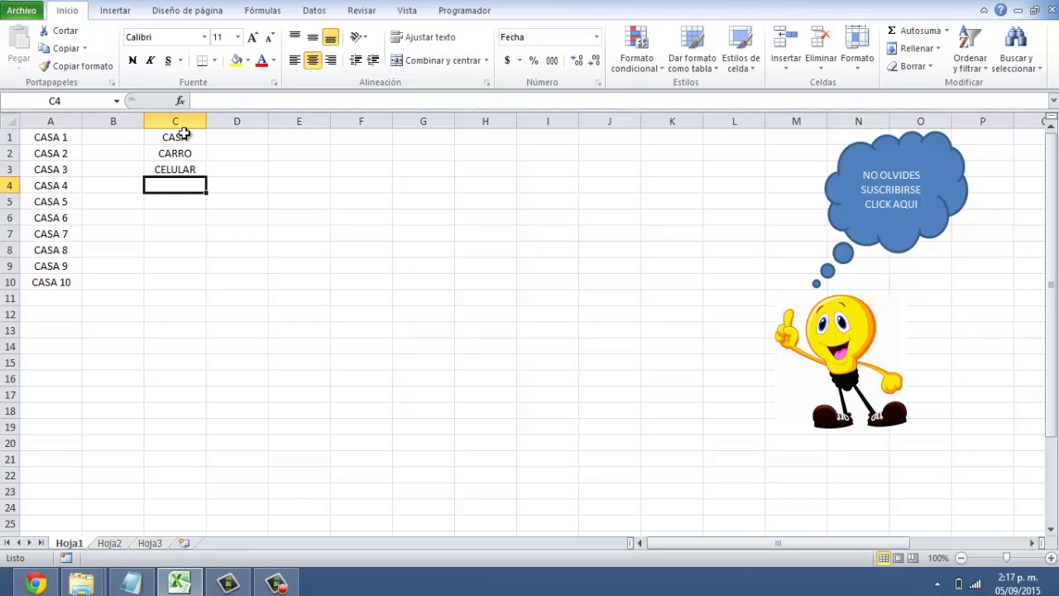
text(TELEVISOR)
key(Return)
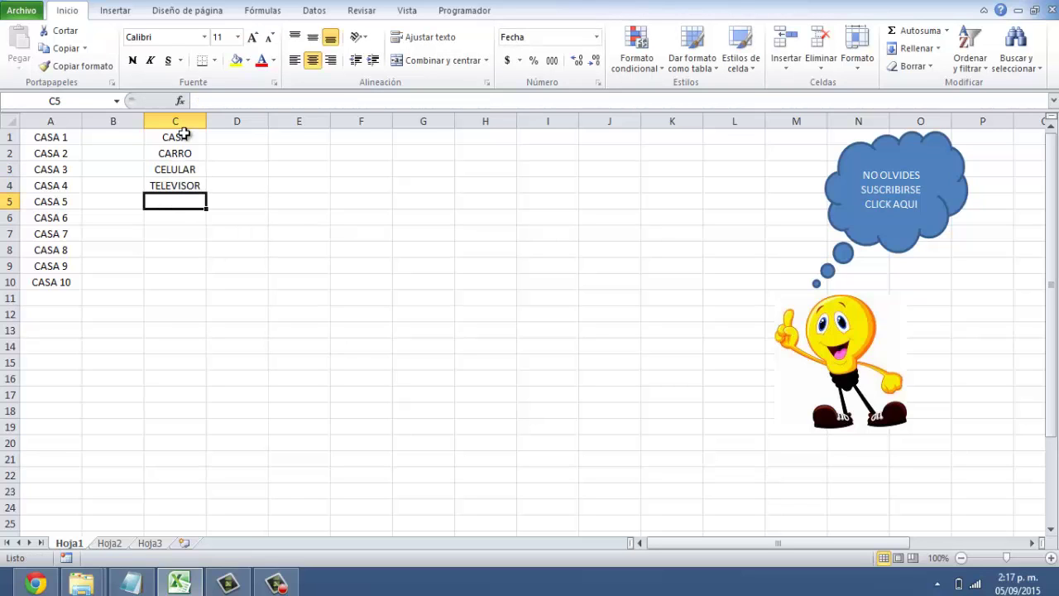
drag(183, 136, 189, 394)
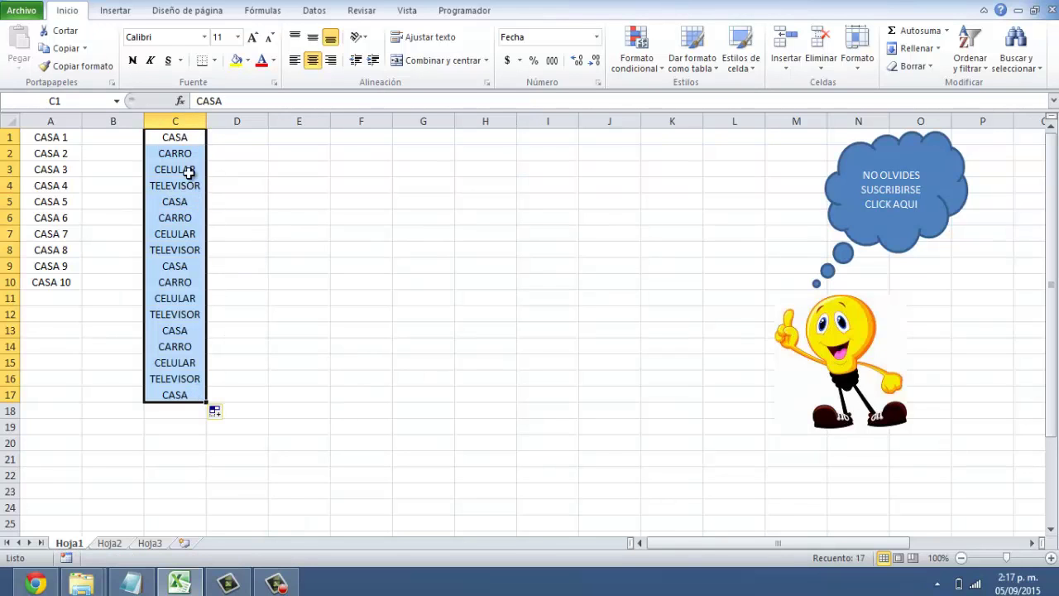
- Highlight the seed words in C1:C4 with a yellow fill
click(190, 139)
drag(190, 140, 204, 177)
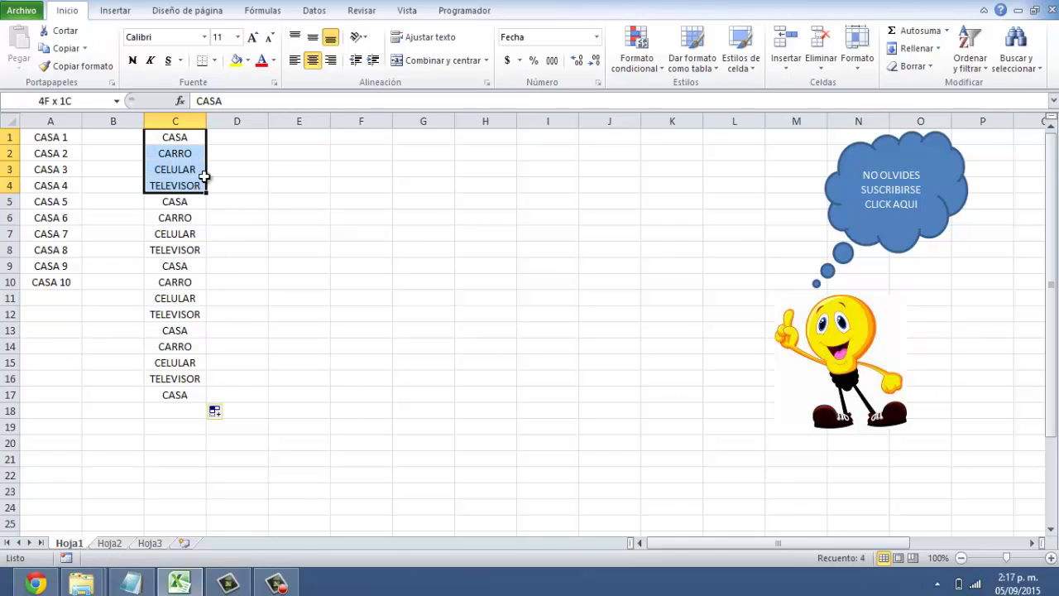
click(236, 60)
- Compare the repeated words in C5 through C12, then select A1:C17
click(175, 202)
click(202, 220)
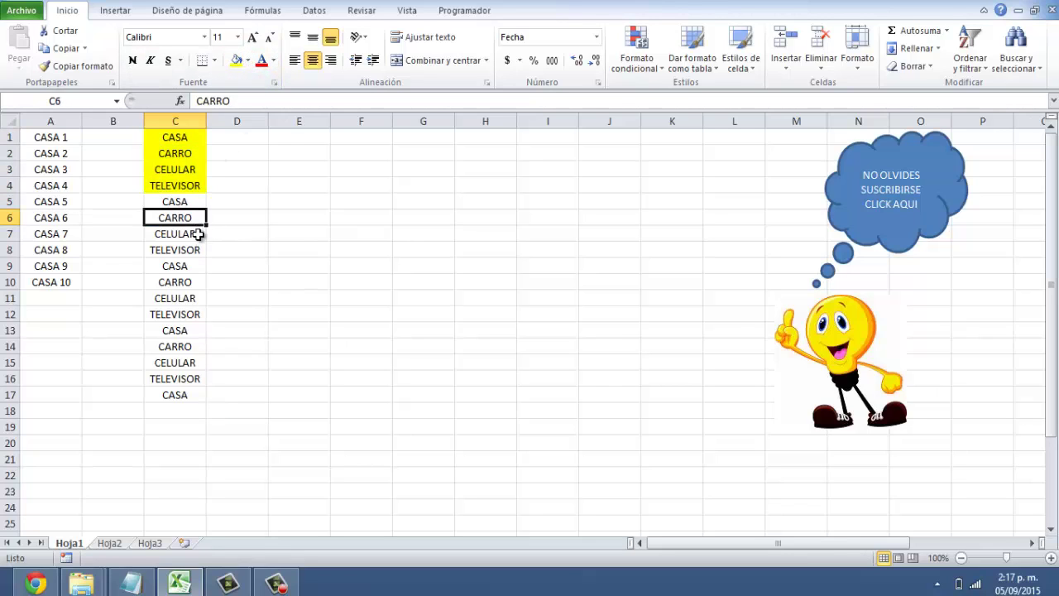
click(199, 235)
click(198, 246)
click(201, 263)
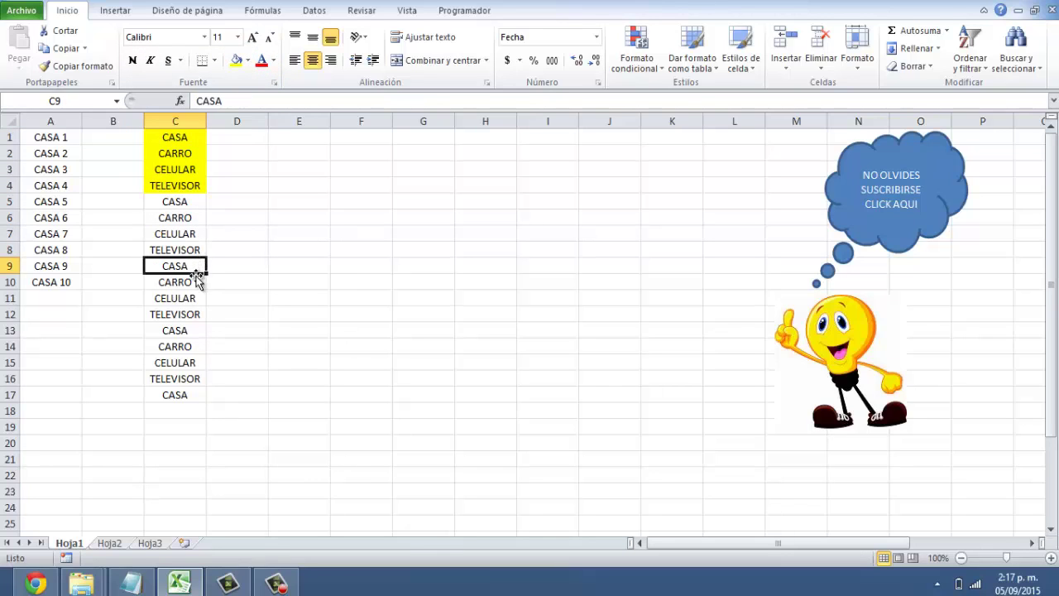
click(195, 281)
click(196, 303)
click(197, 319)
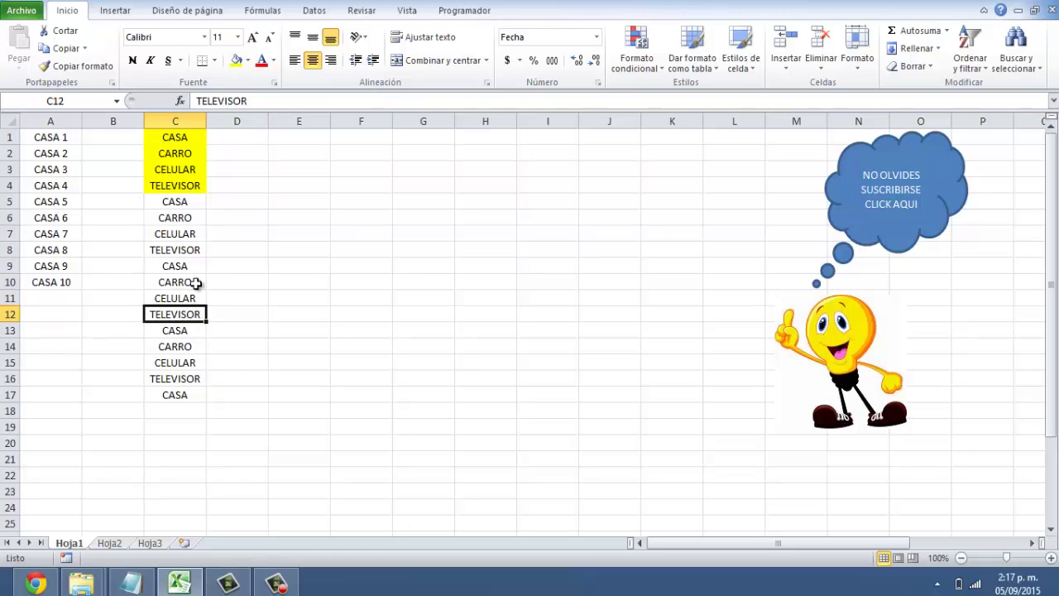
drag(185, 395, 15, 80)
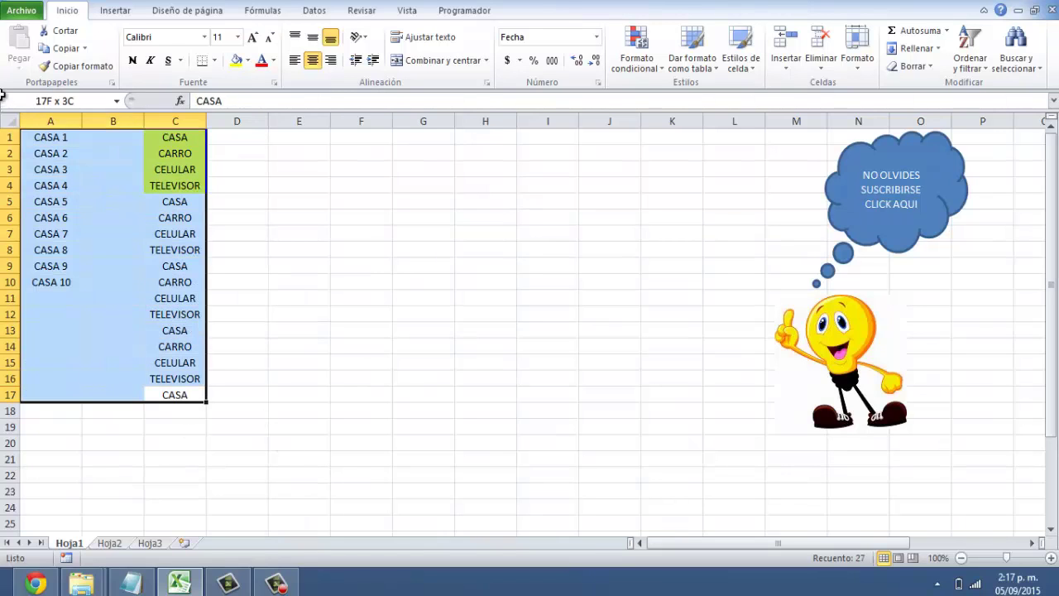